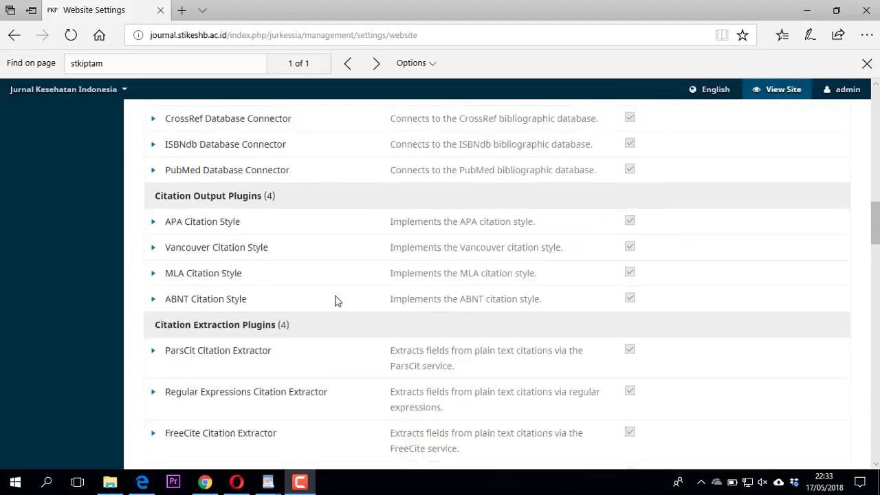
scroll(337, 301, "up", 10)
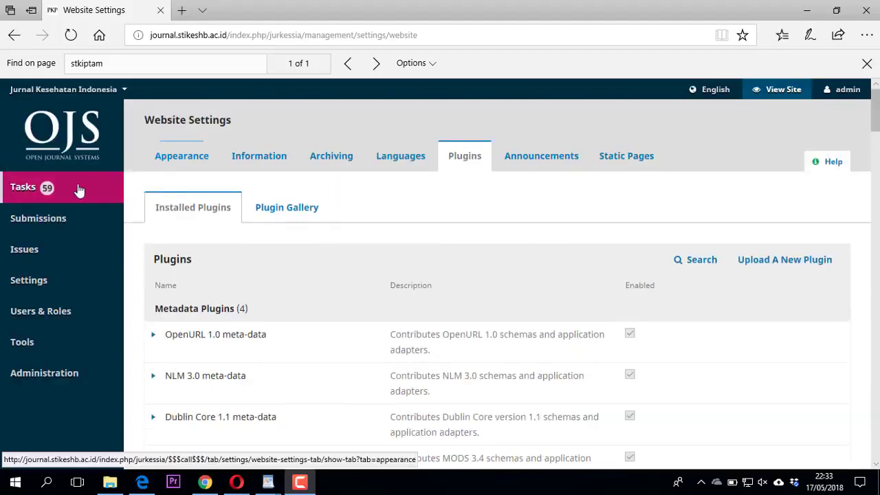
Scroll the installed plugins list down to the Custom Block Manager under Generic Plugins.
mouse_move(26, 285)
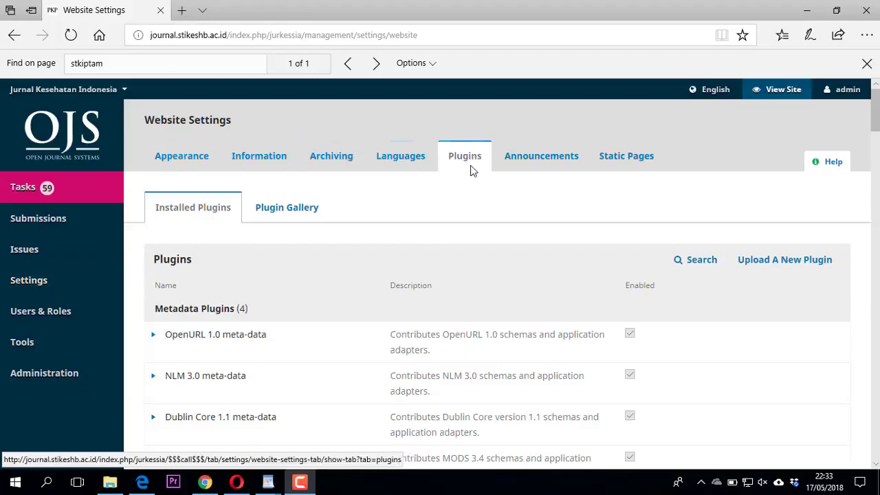
scroll(438, 273, "down", 5)
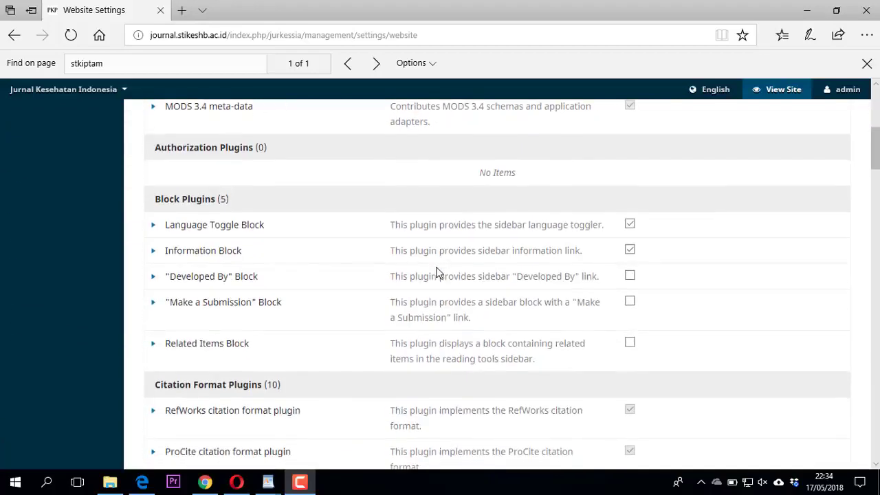
scroll(436, 273, "down", 4)
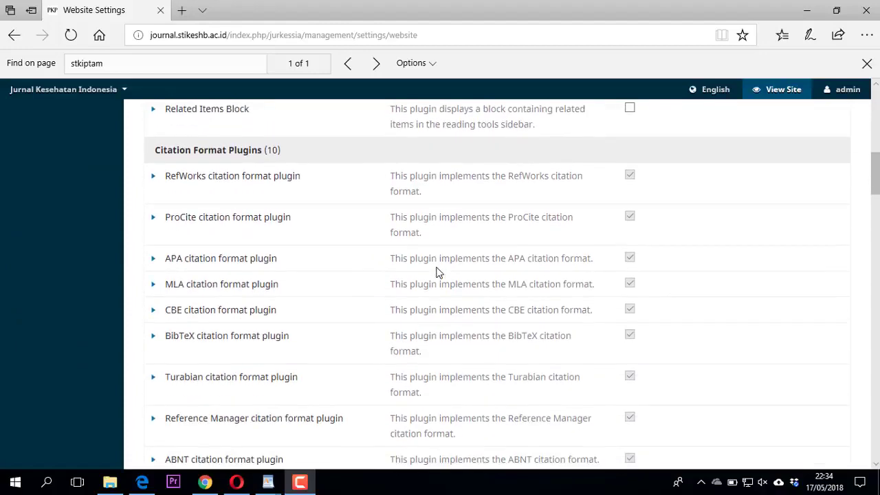
scroll(436, 273, "down", 3)
scroll(436, 273, "down", 5)
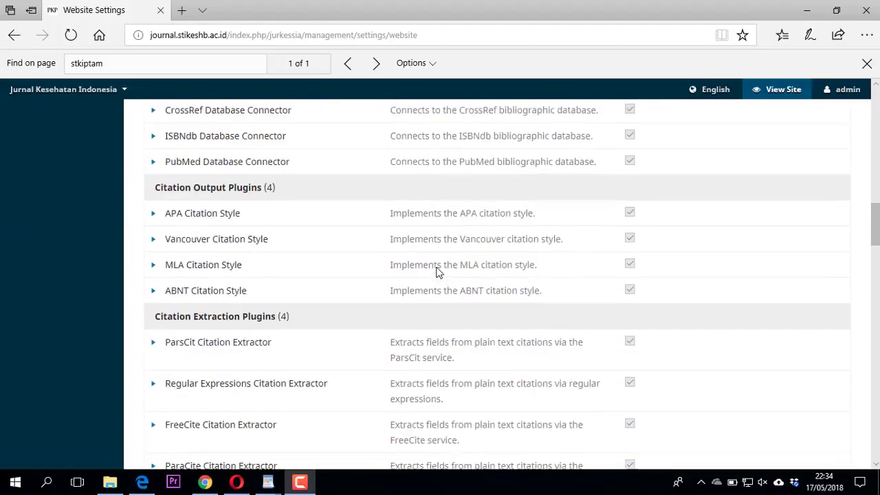
scroll(435, 273, "down", 2)
scroll(436, 273, "down", 3)
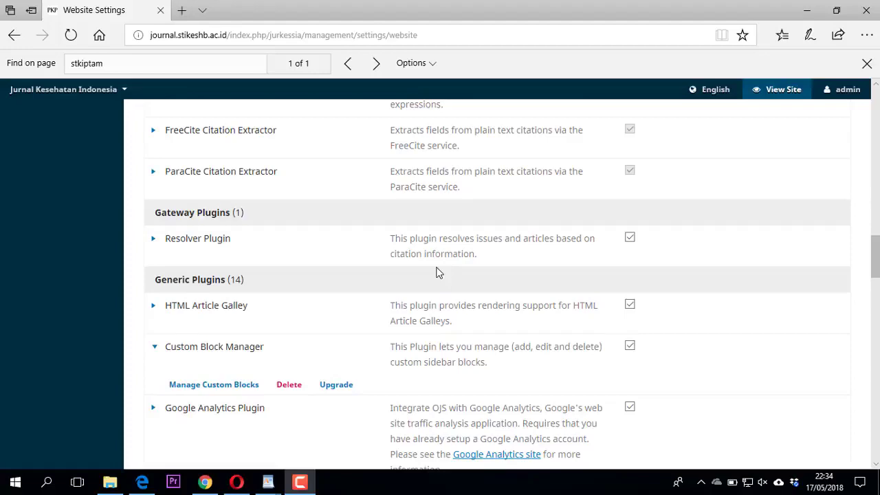
scroll(436, 273, "down", 2)
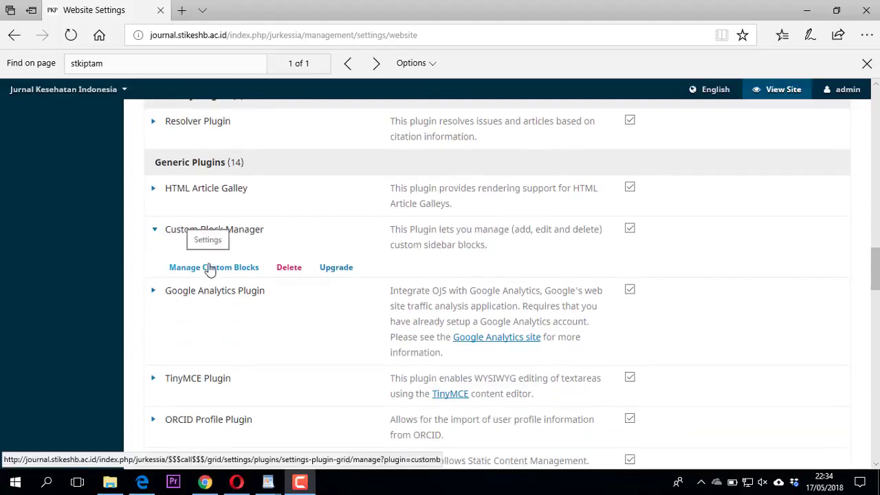
Open Manage Custom Blocks and start editing the 'visitors' block.
left_click(210, 267)
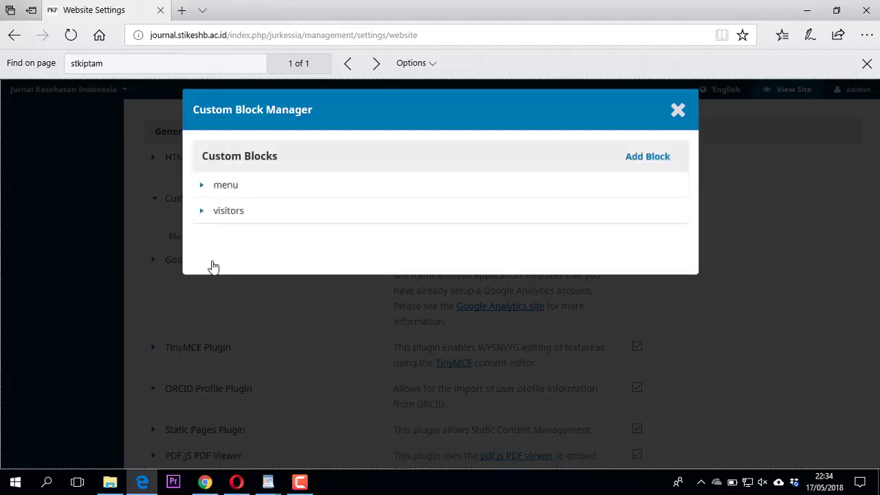
left_click(204, 213)
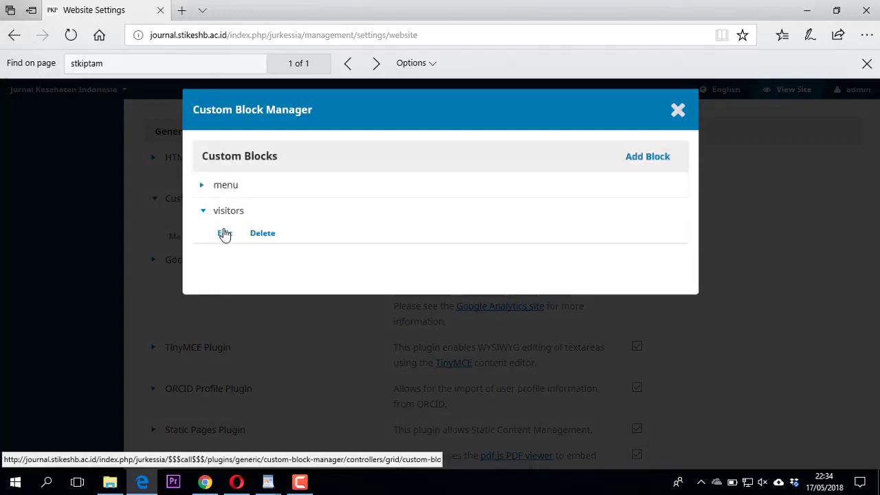
left_click(224, 234)
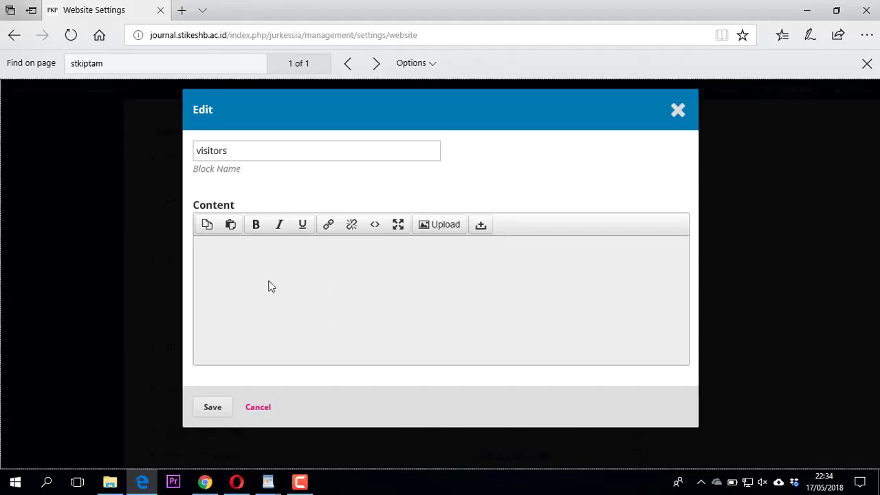
Search Bing for 'flagcounter' in a new tab and open the official Flag Counter site.
left_click(181, 11)
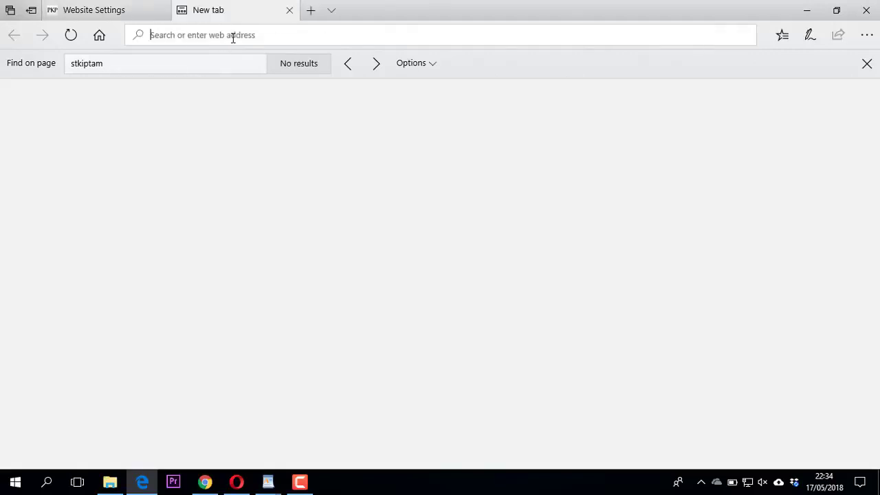
type("fl")
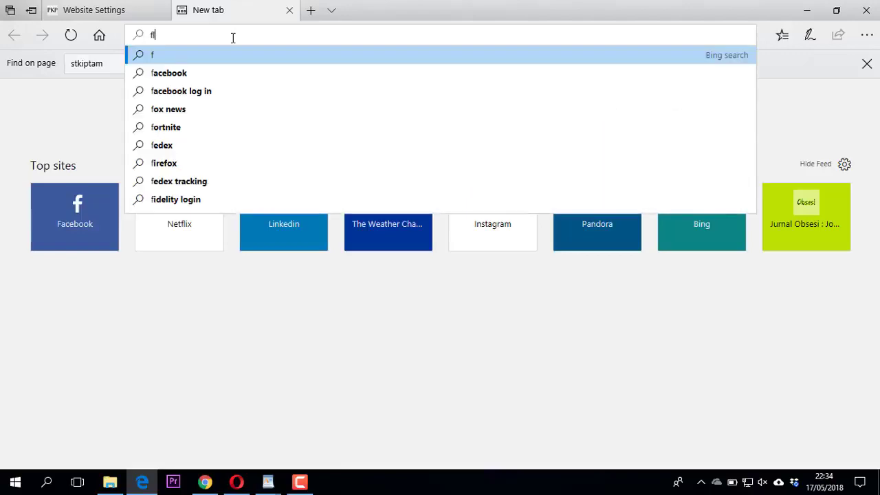
type("agcounter")
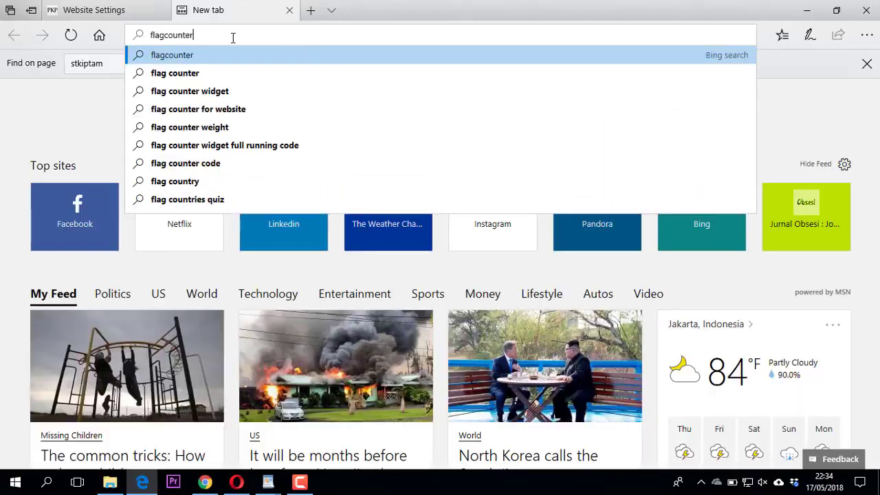
key("Return")
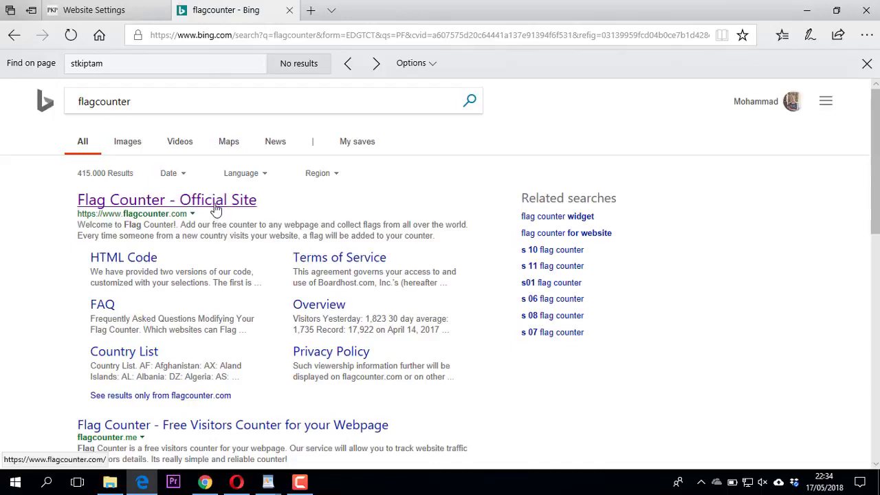
left_click(216, 206)
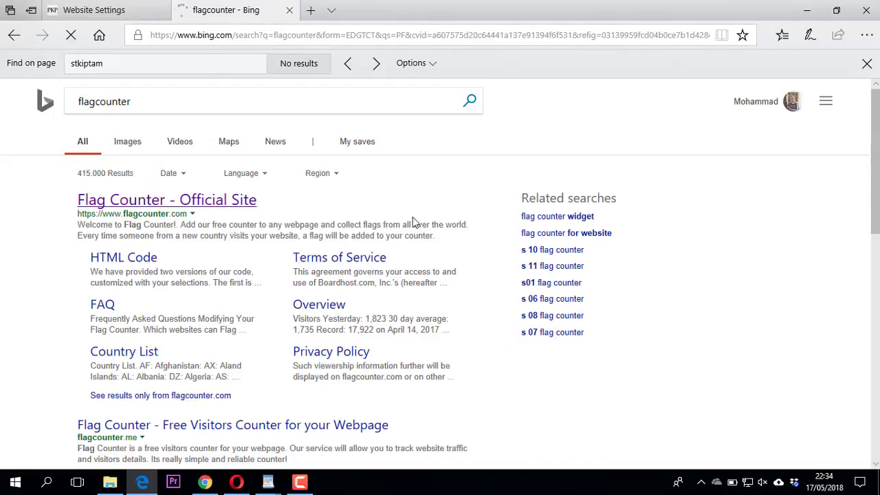
scroll(436, 218, "down", 2)
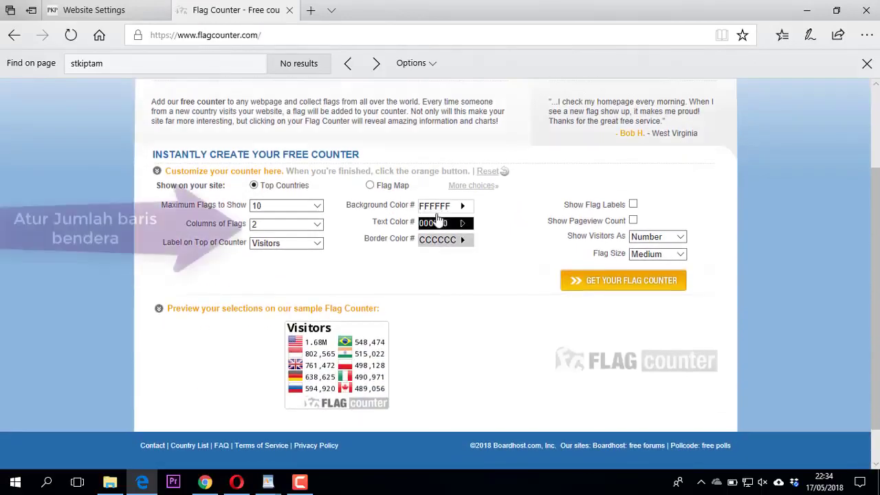
Generate a free Flag Counter with 3 flag columns and pageview count, skipping the email prompt.
left_click(318, 224)
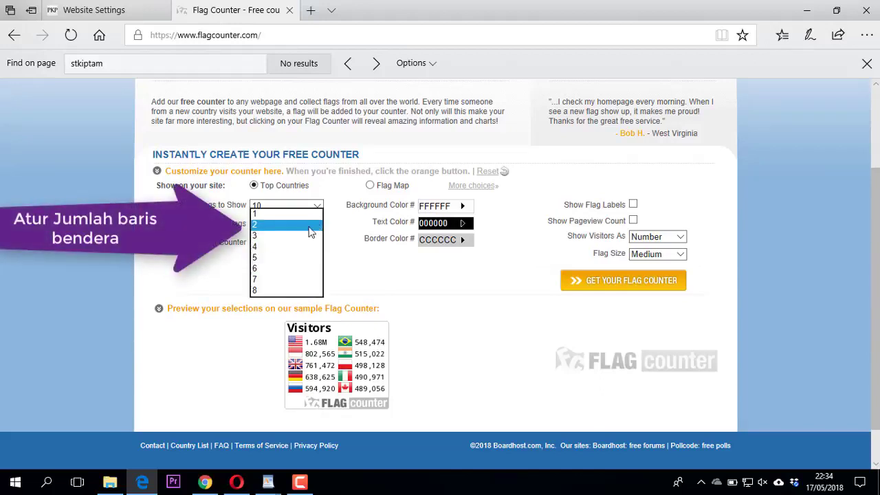
left_click(289, 238)
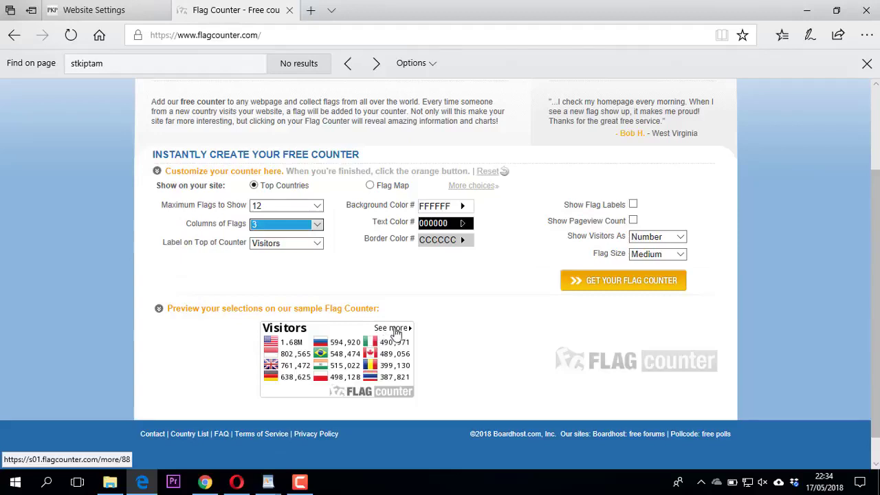
left_click(633, 220)
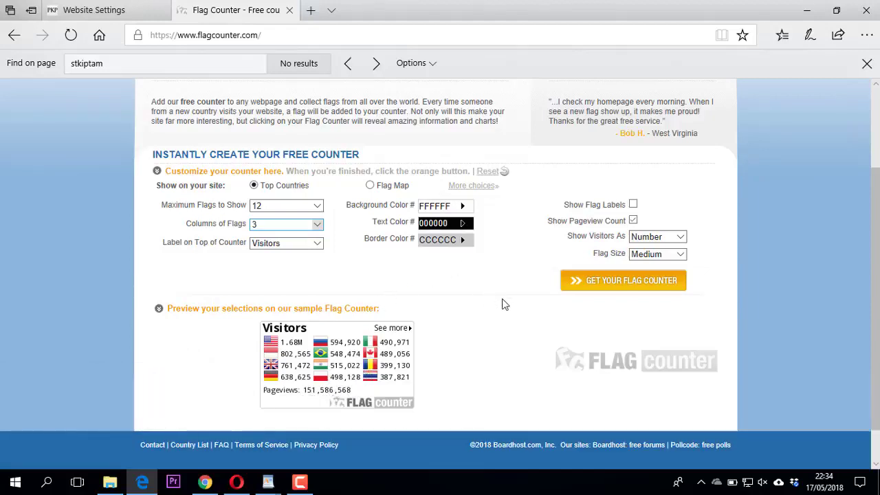
left_click(615, 285)
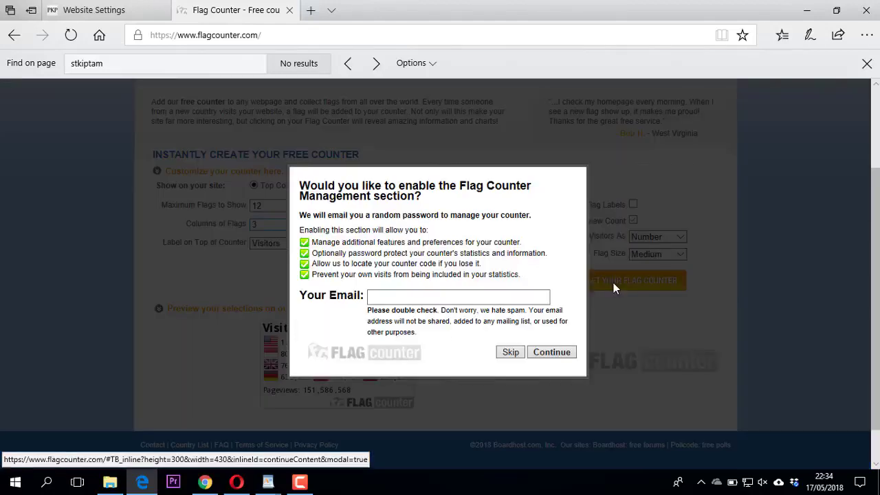
left_click(511, 353)
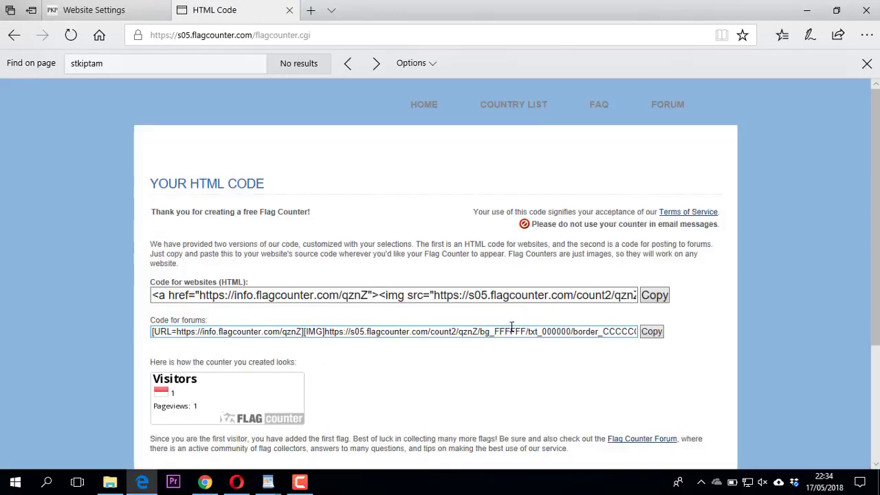
Copy the Flag Counter 'Code for websites (HTML)' and return to the OJS Website Settings tab.
left_click(474, 294)
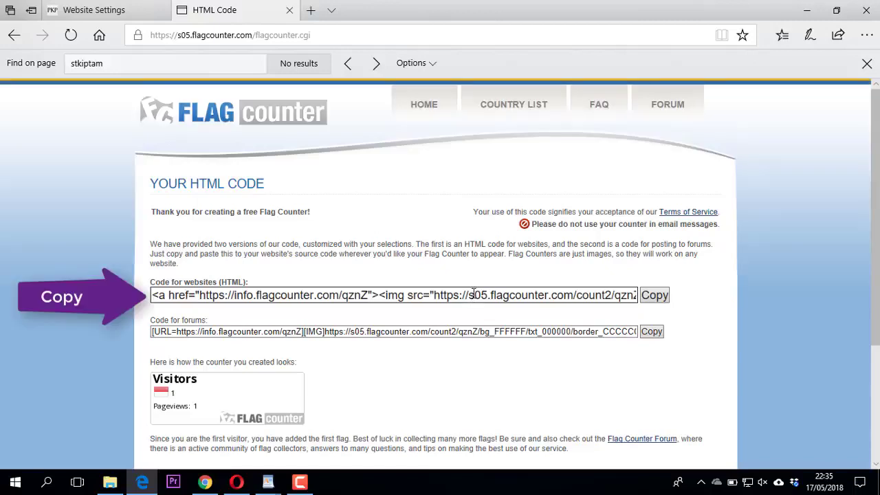
left_click(653, 296)
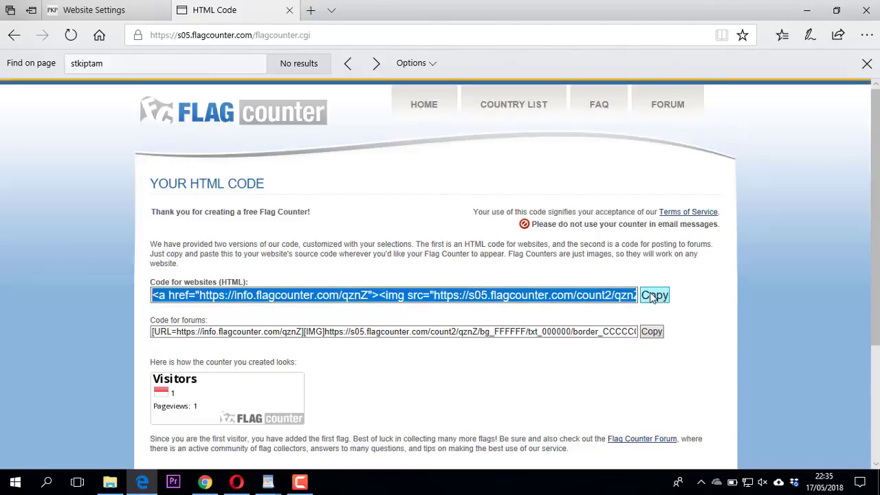
right_click(595, 299)
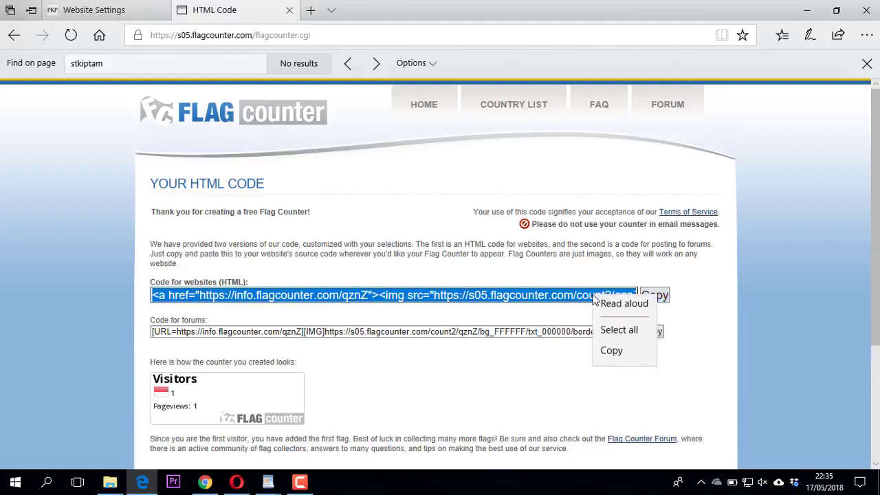
left_click(612, 358)
left_click(103, 11)
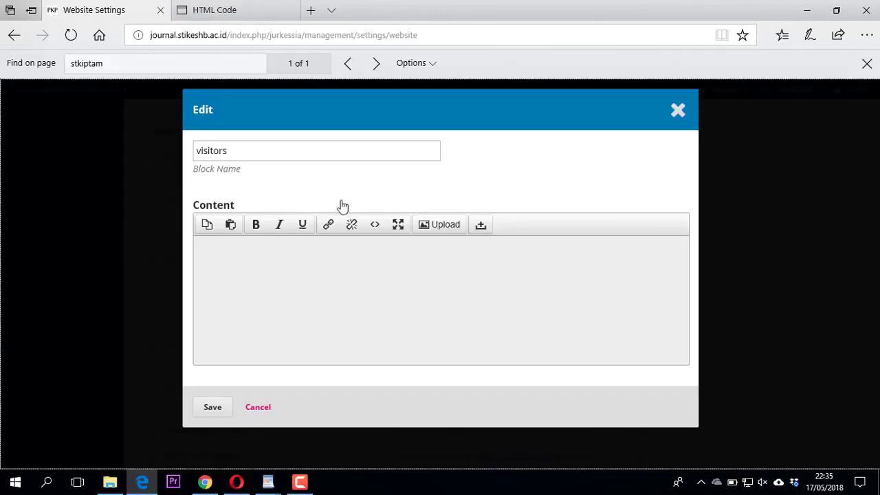
Paste the Flag Counter HTML into the visitors block's source code and confirm it.
left_click(378, 229)
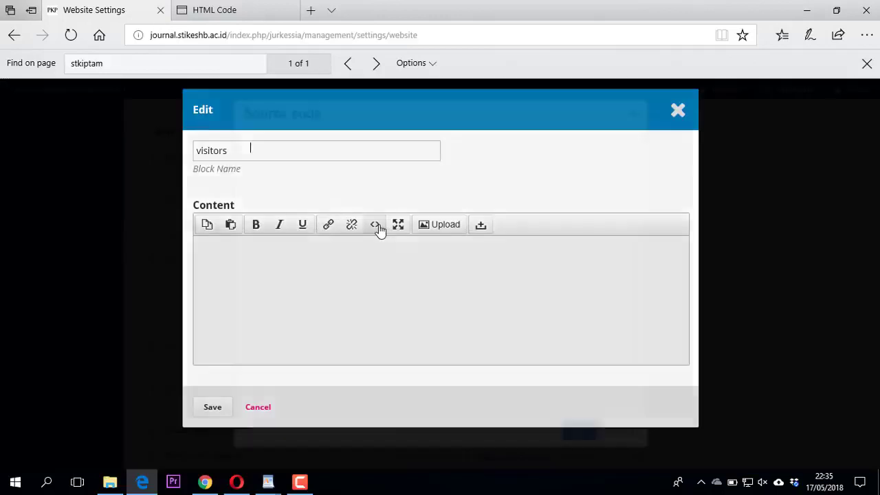
key("ctrl+v")
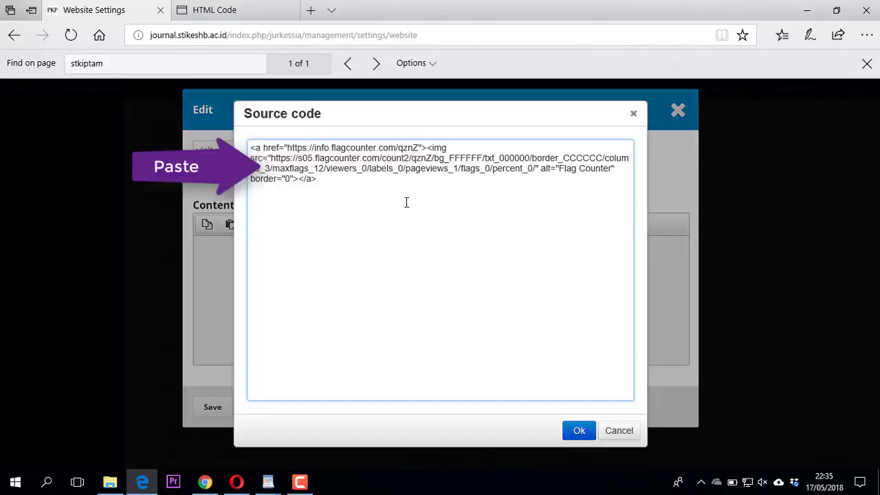
left_click(578, 431)
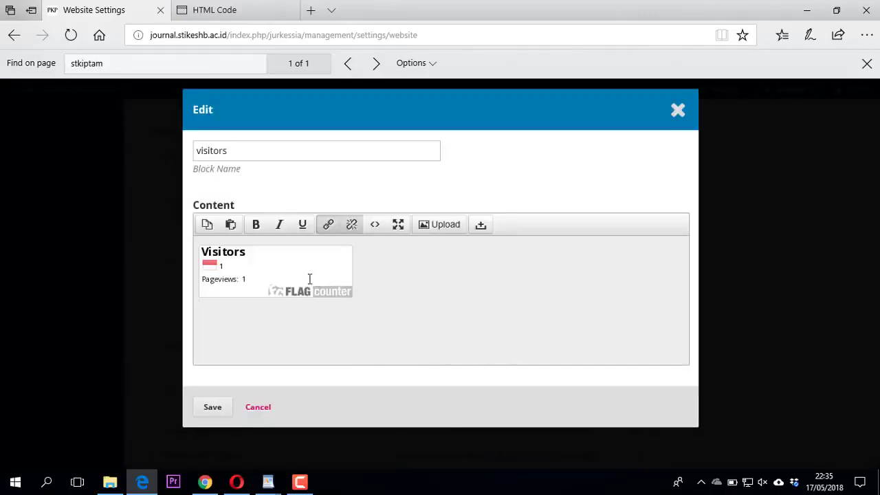
left_click(252, 12)
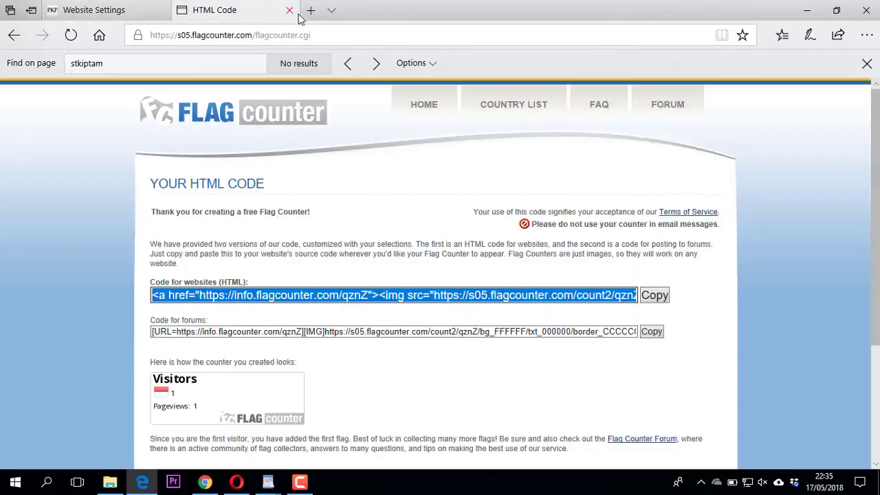
Search Bing for 'statcounter' in a new tab and open the StatCounter official site.
left_click(311, 10)
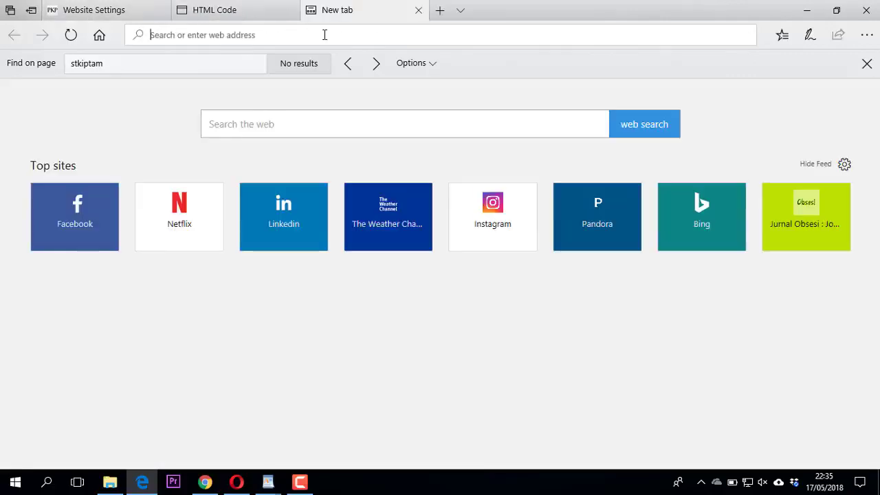
type("stat")
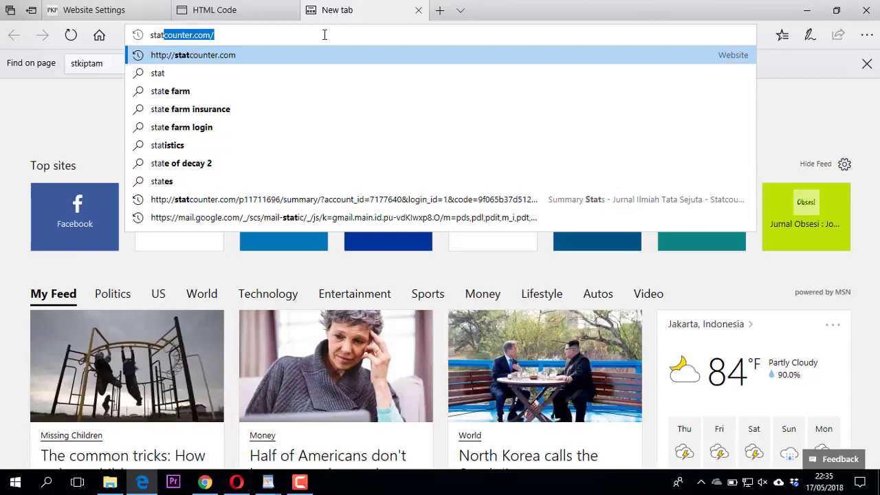
type("counter")
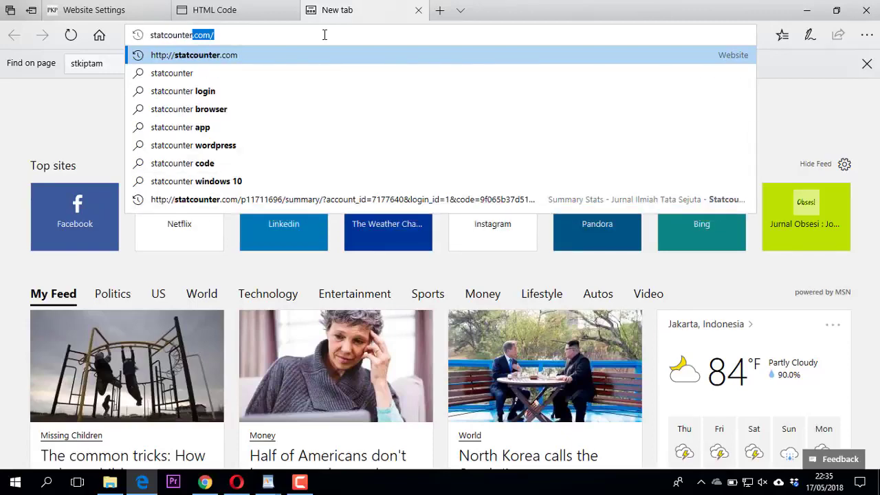
key("Delete")
key("Return")
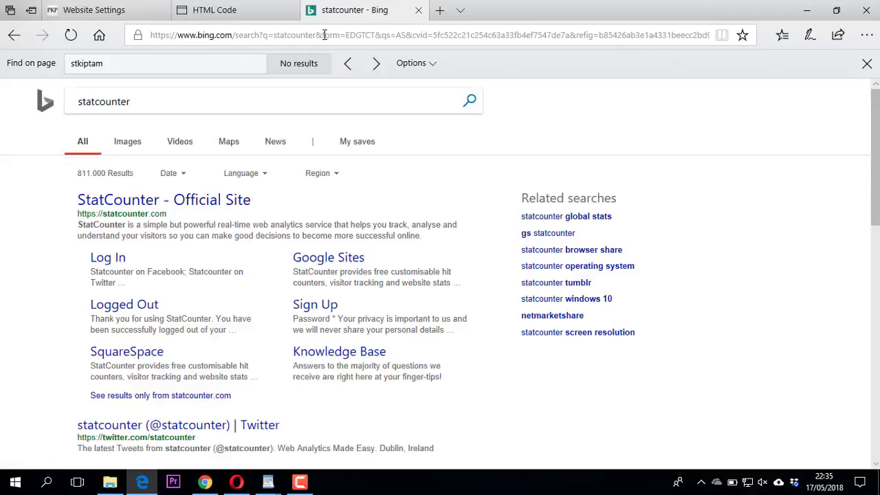
left_click(202, 204)
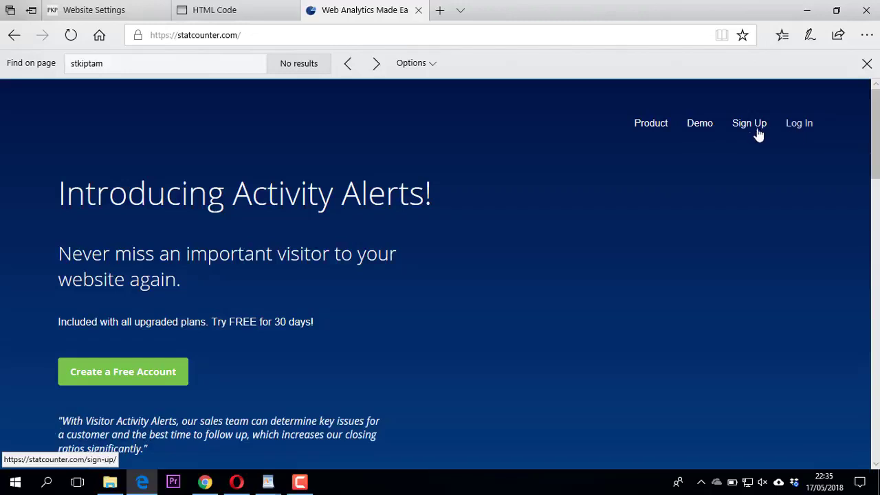
Open StatCounter's Sign Up form and enter the user's full name.
left_click(760, 129)
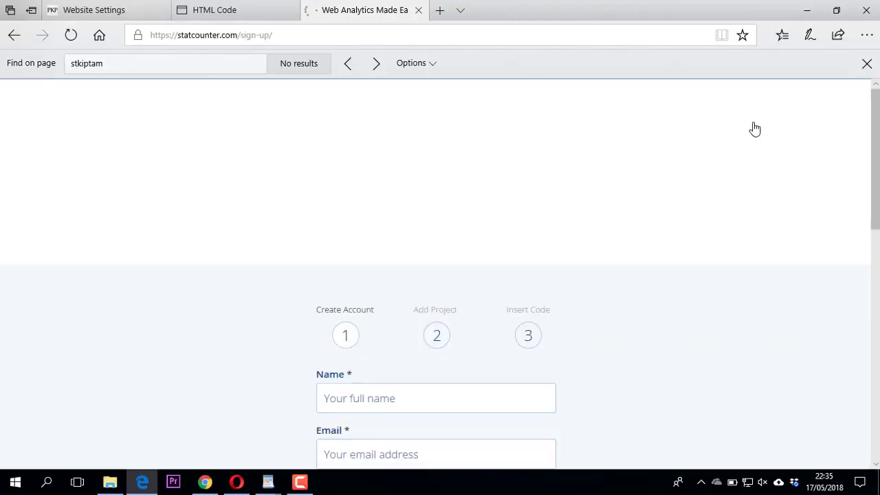
scroll(570, 204, "down", 2)
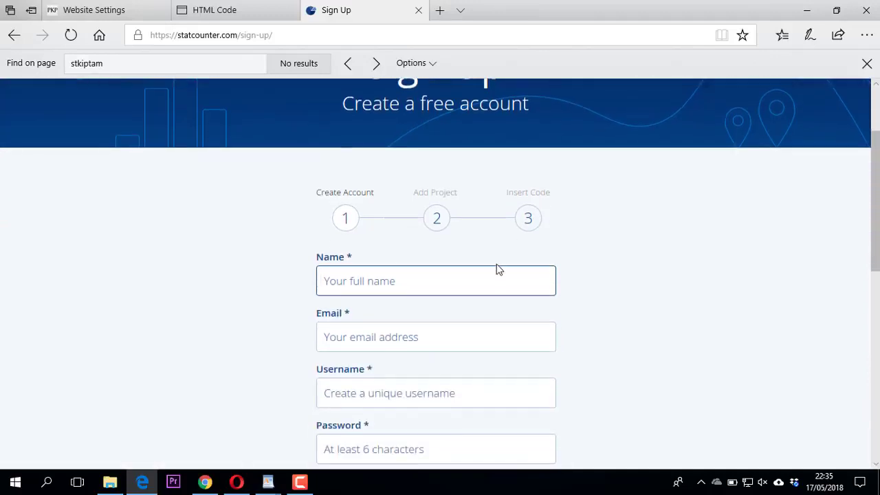
type("Fauziddin")
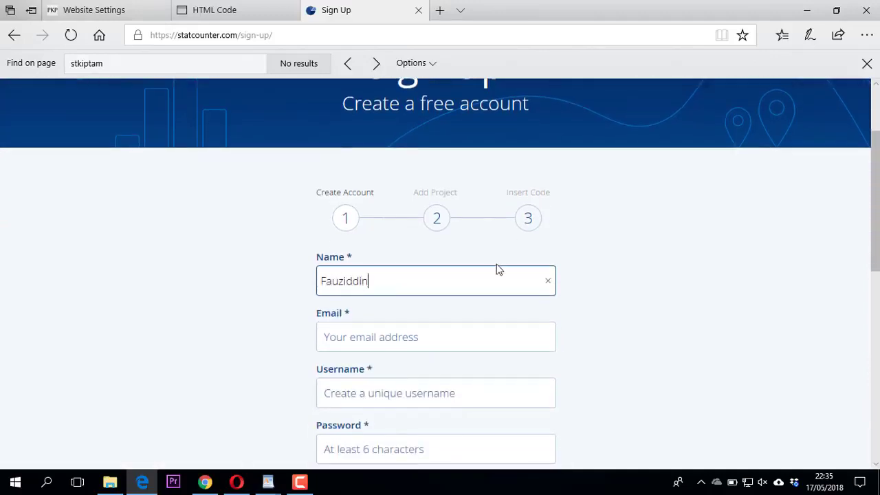
key("Tab")
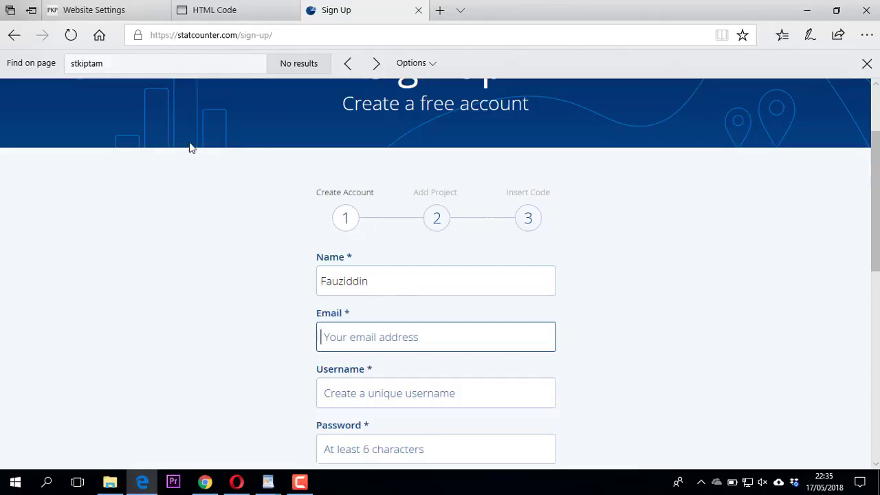
left_click(113, 13)
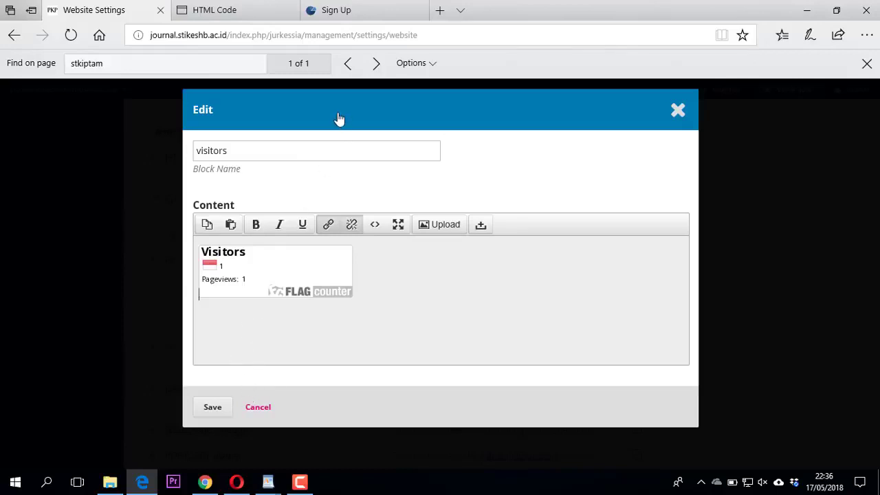
Save the visitors block and open the journal home page in a new tab.
left_click(213, 410)
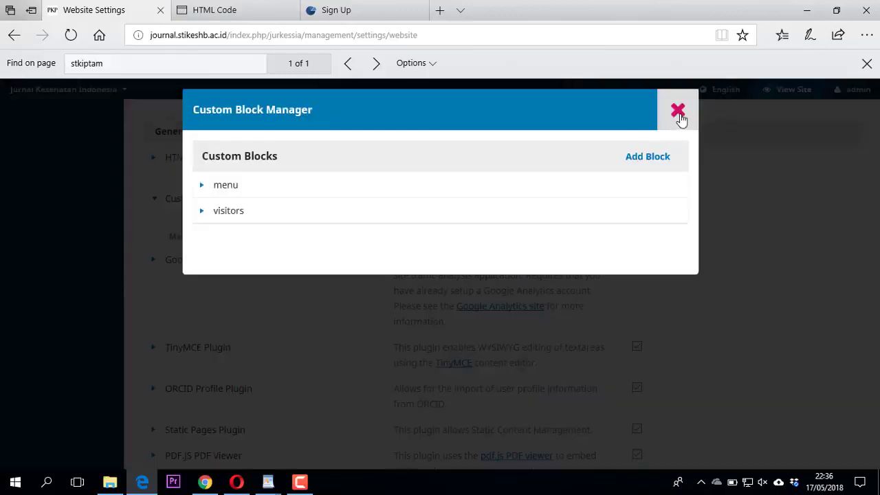
left_click(680, 113)
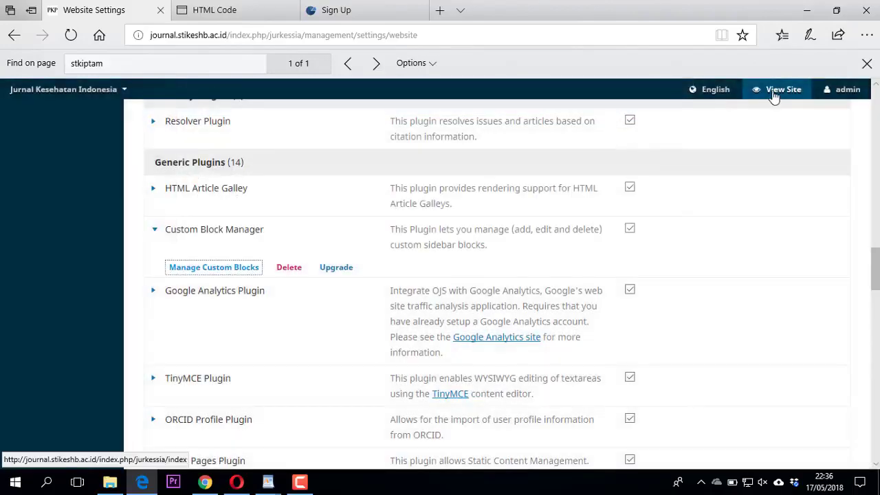
right_click(772, 91)
left_click(757, 104)
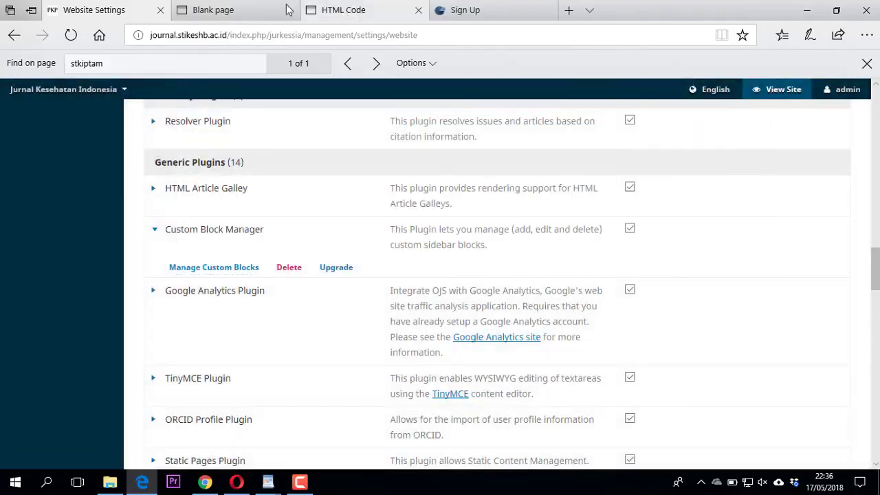
left_click(255, 8)
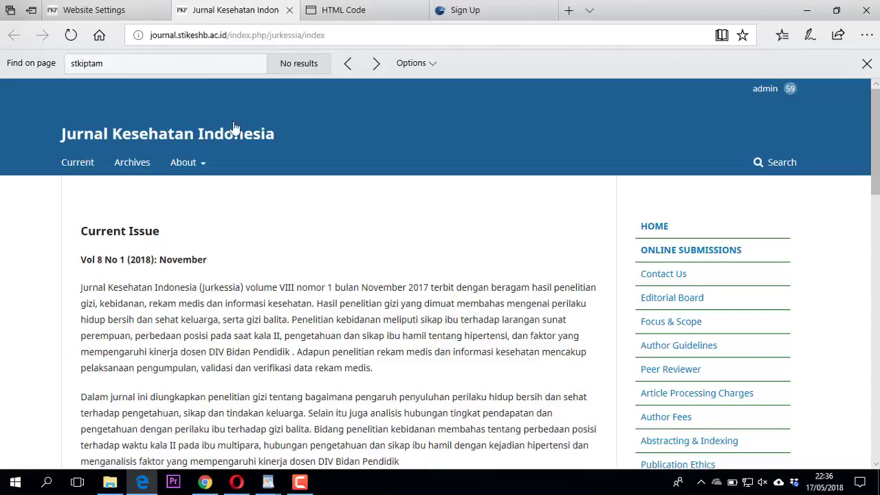
Enter the e-mail address on the StatCounter sign-up form.
left_click(460, 14)
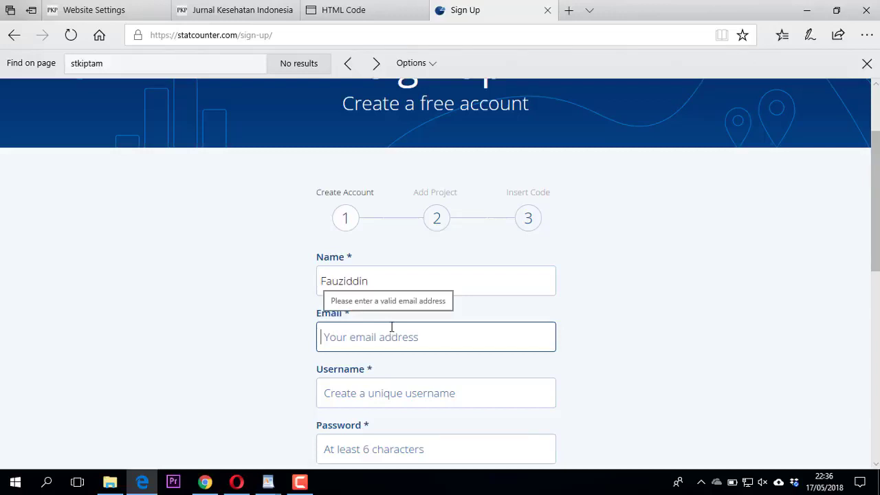
type("m")
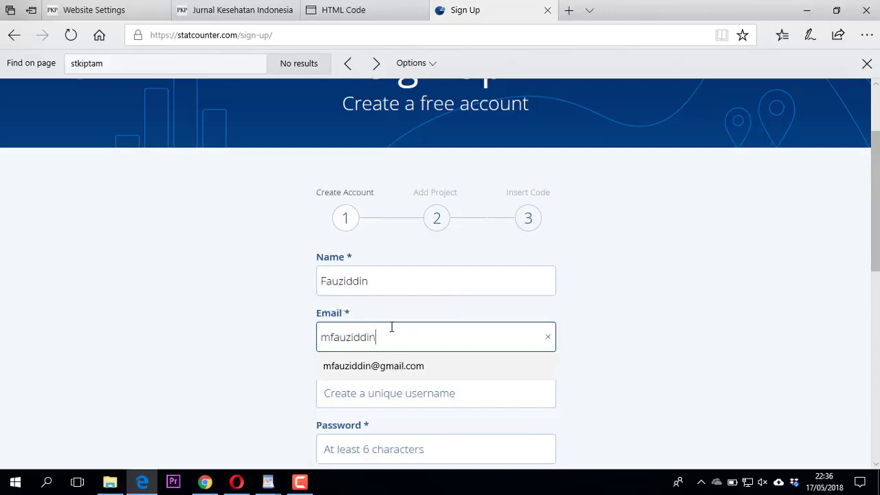
type("fauziddin")
left_click(377, 366)
scroll(261, 382, "down", 1)
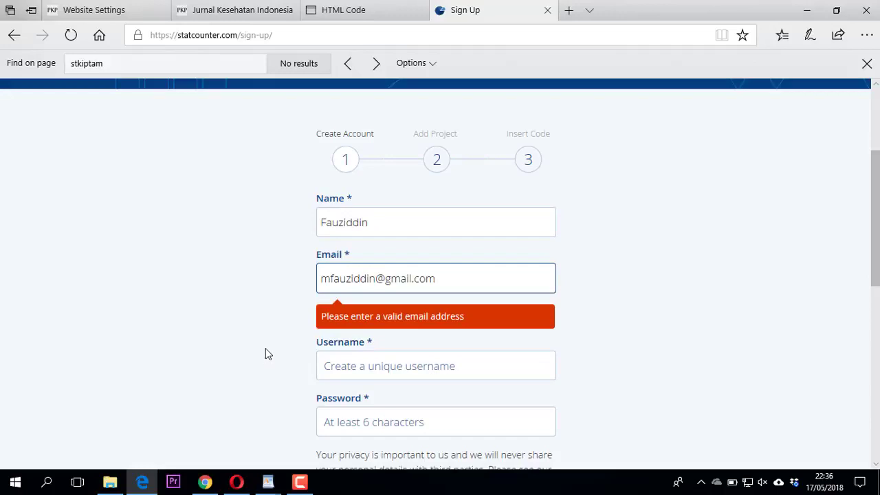
left_click(494, 273)
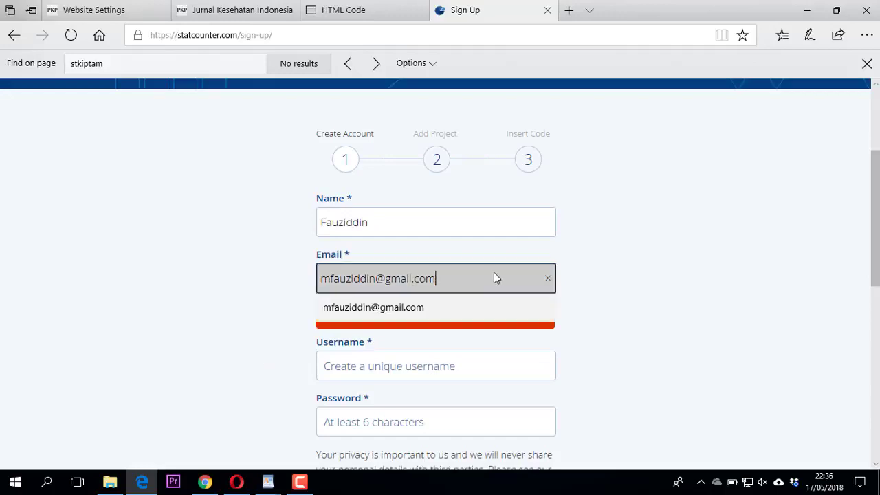
left_click(645, 298)
Enter a username, then replace the e-mail name with a different one.
left_click(431, 331)
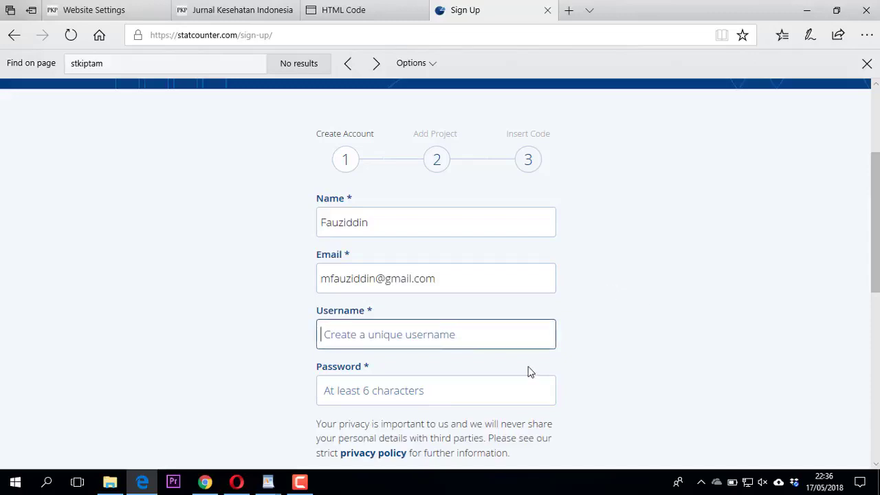
type("fauziddin")
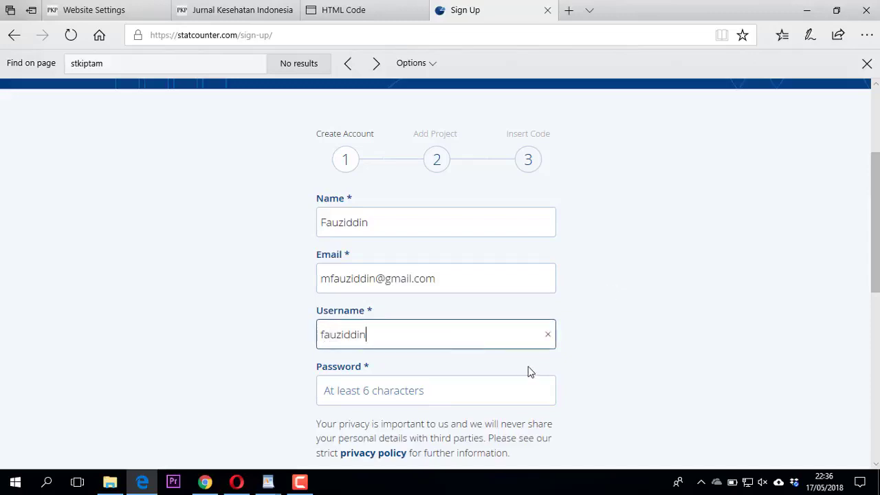
key("Tab")
scroll(527, 369, "down", 2)
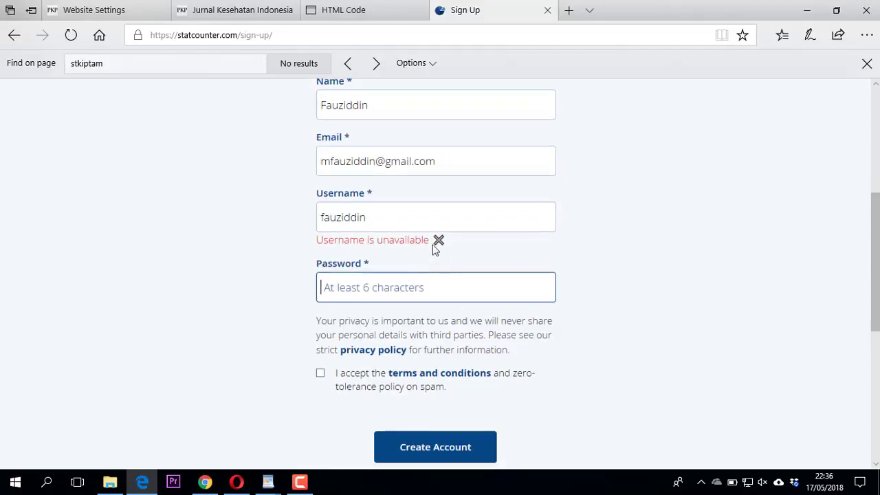
left_click_drag(379, 222, 292, 229)
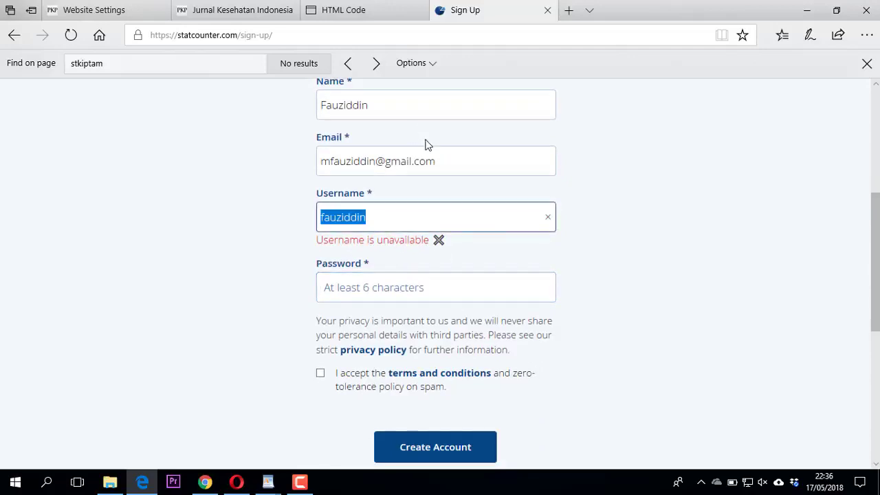
left_click(375, 160)
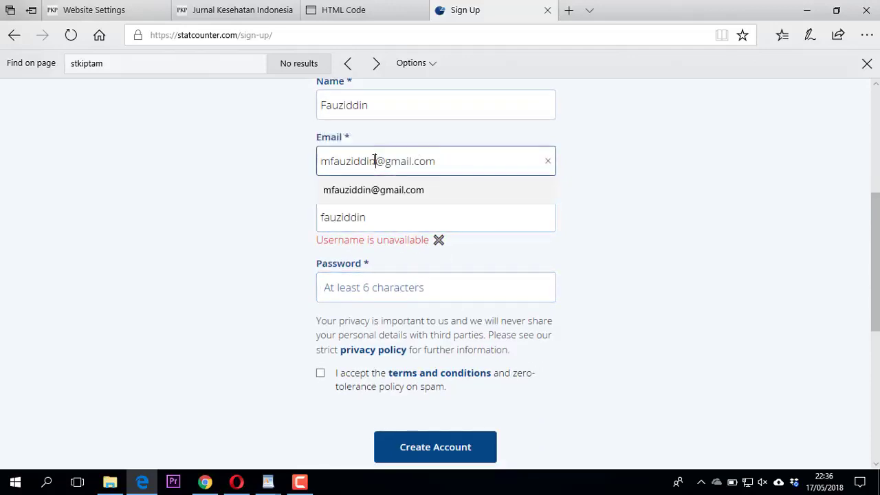
left_click(375, 161)
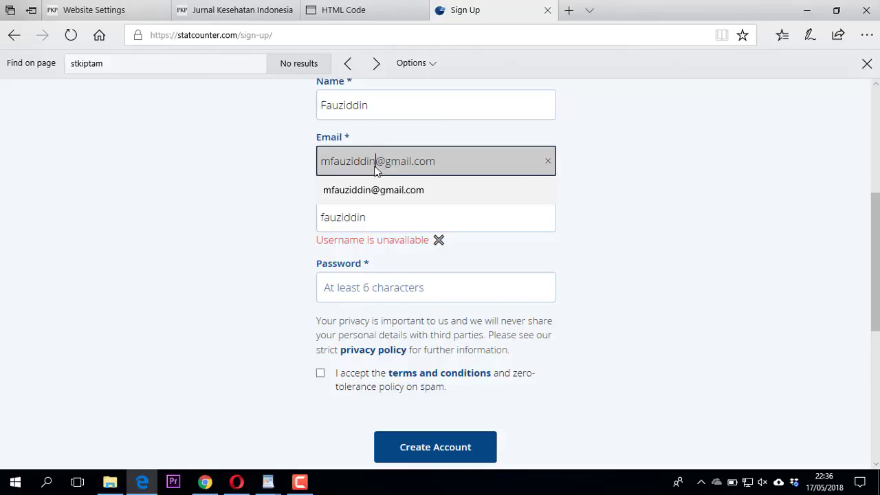
key("BackSpace")
key("BackSpace")
key("BackSpace")
key("BackSpace")
key("BackSpace")
key("BackSpace")
key("BackSpace")
key("BackSpace")
key("BackSpace")
key("BackSpace")
type("fa")
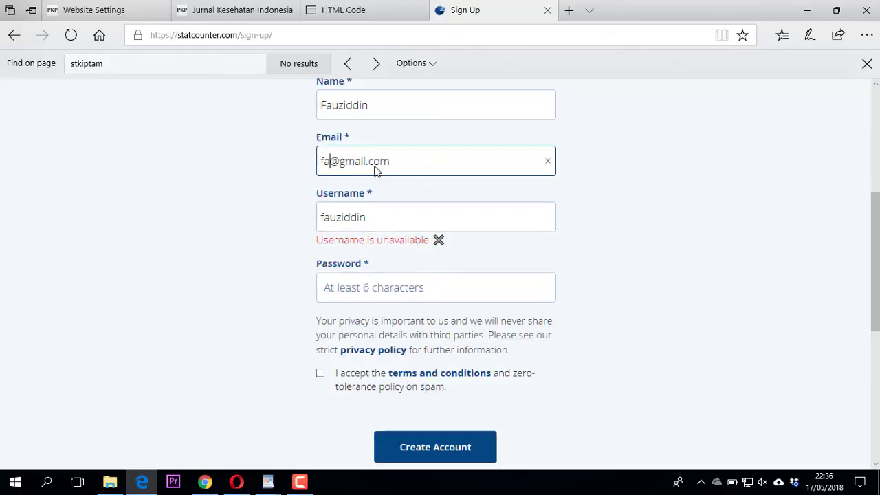
type("uziddinup")
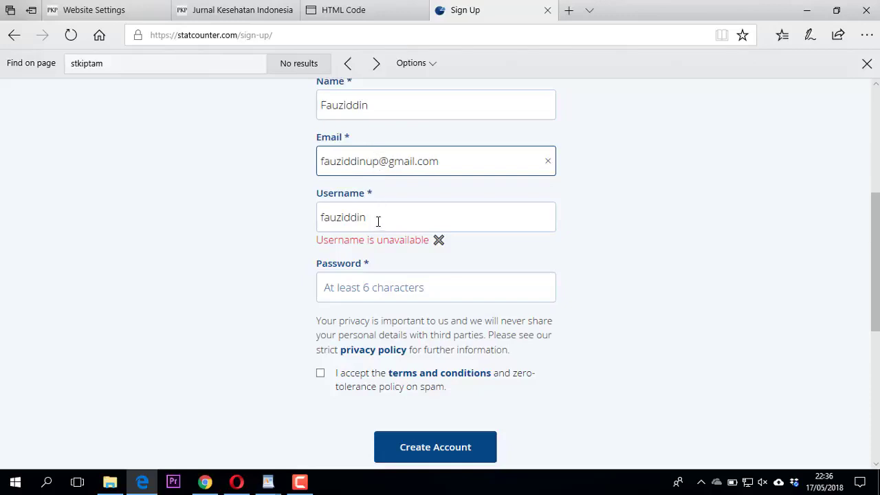
Extend the unavailable username and enter the account password.
left_click(378, 221)
left_click_drag(377, 219, 284, 230)
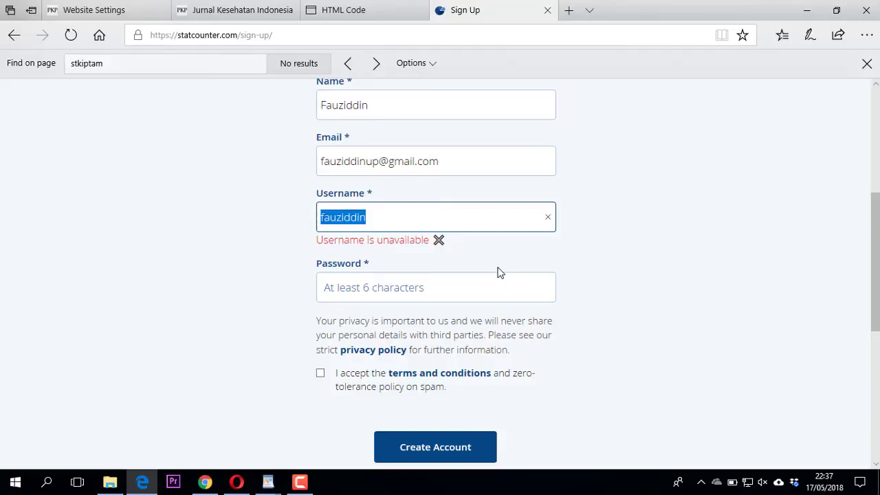
key("Right")
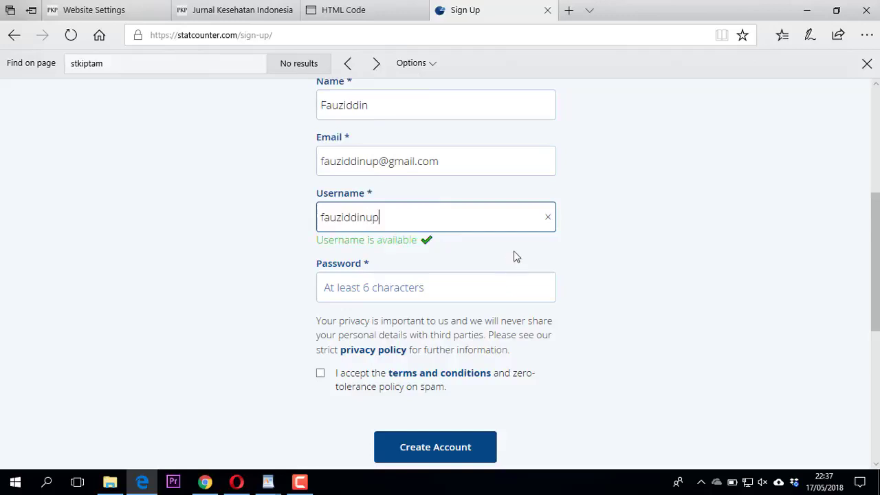
left_click(455, 289)
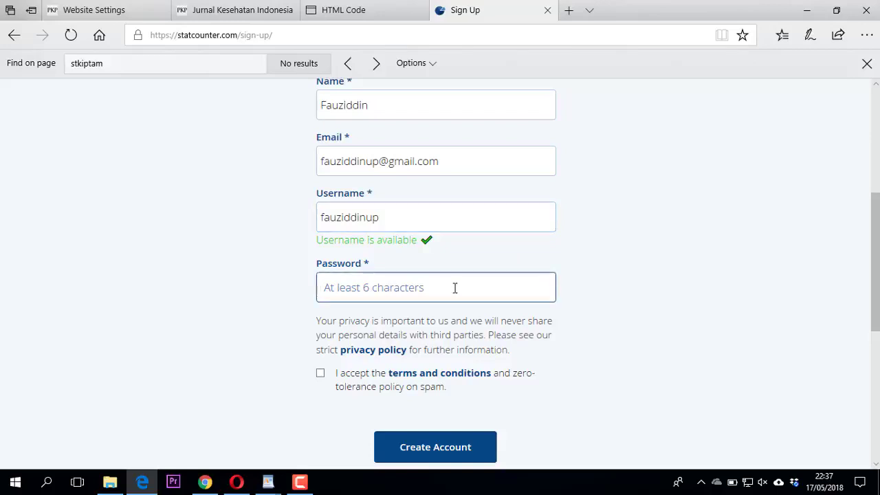
type("f")
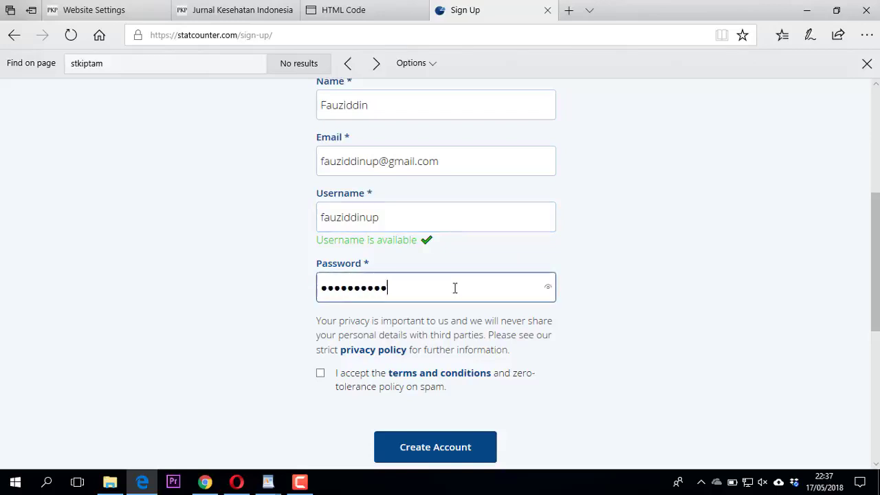
Accept the terms, create the account and save the password in the browser.
left_click(321, 374)
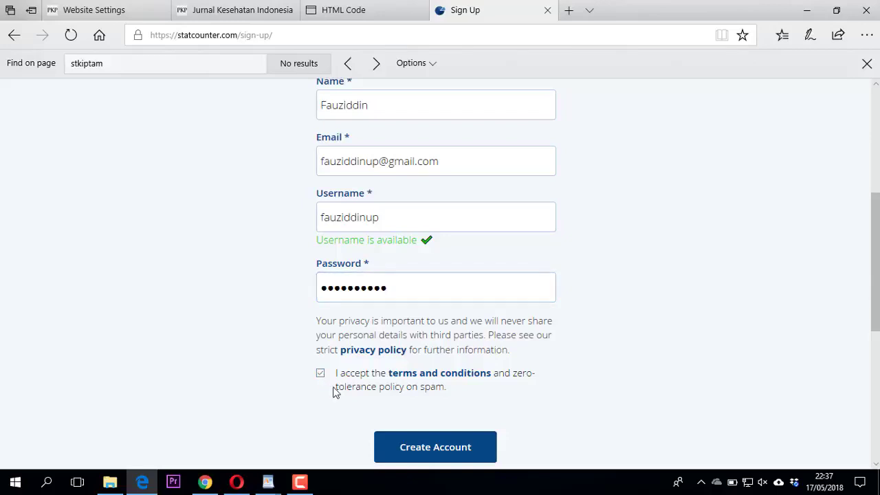
left_click(413, 451)
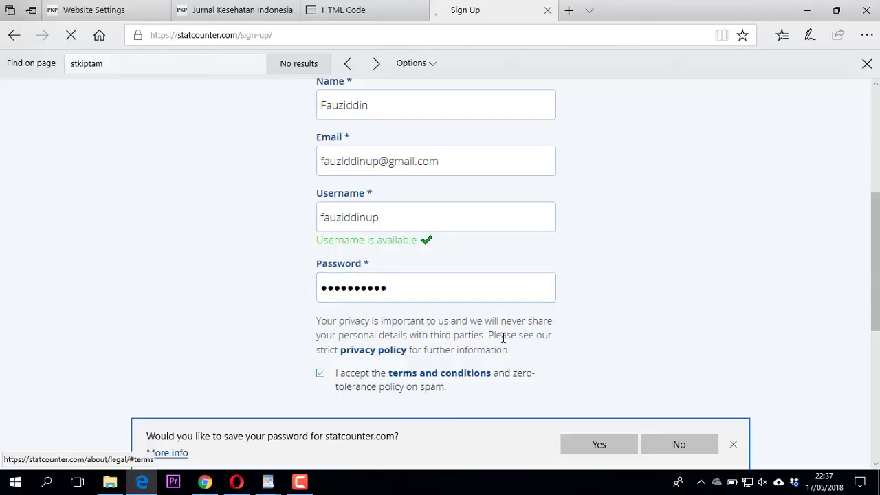
left_click(591, 442)
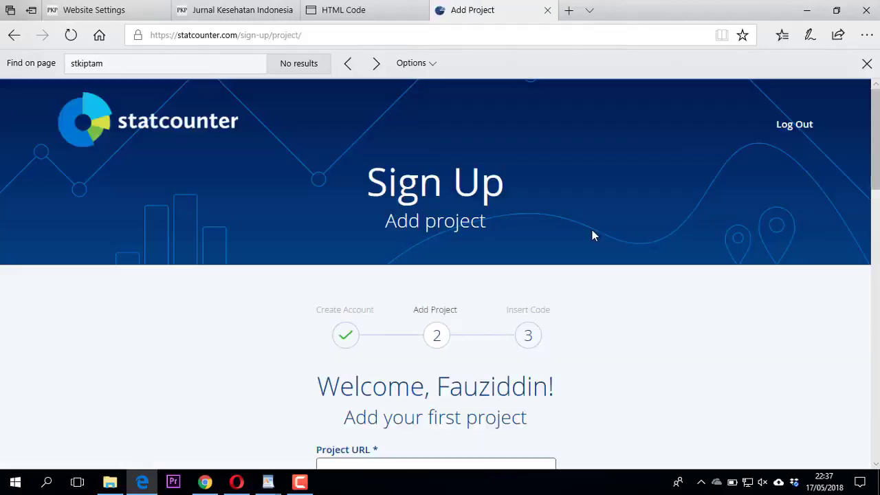
Copy the journal's web address from its home page into the Project URL field.
scroll(606, 227, "down", 3)
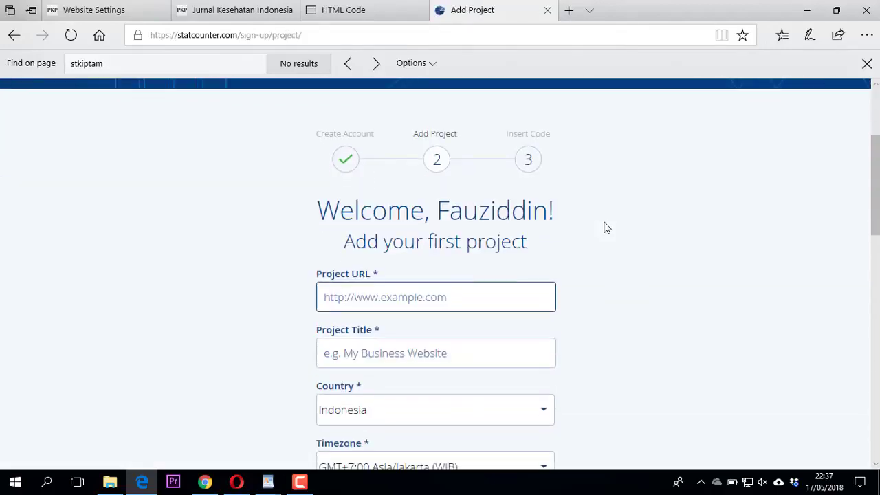
left_click(237, 9)
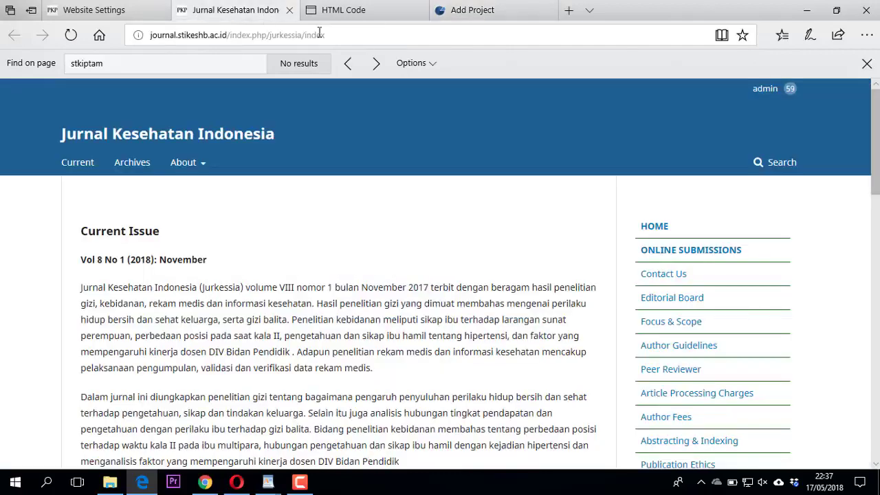
left_click(338, 37)
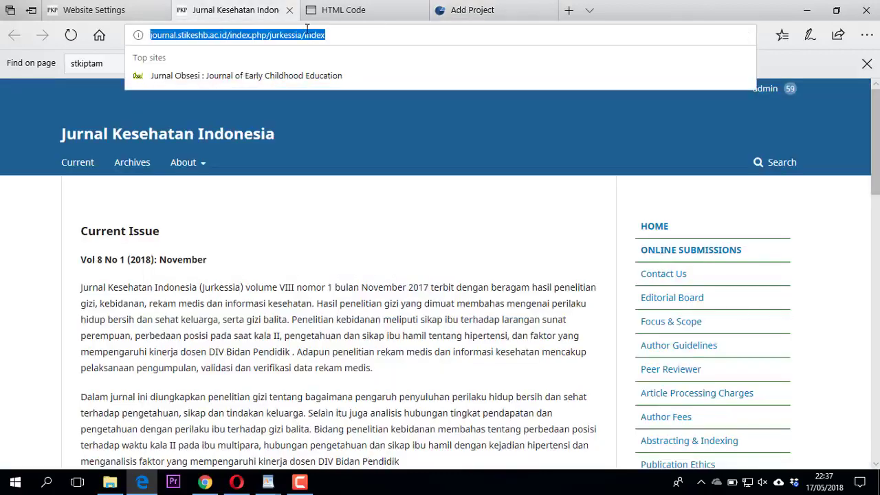
right_click(306, 37)
left_click(275, 63)
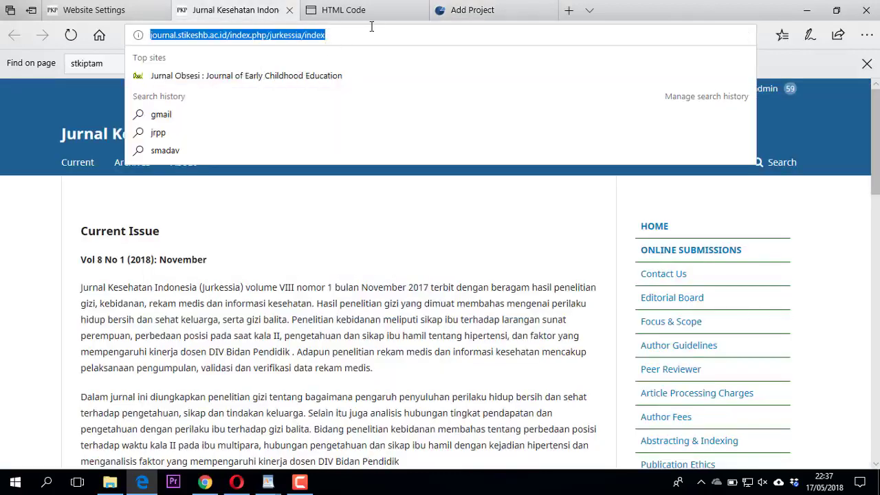
left_click(473, 10)
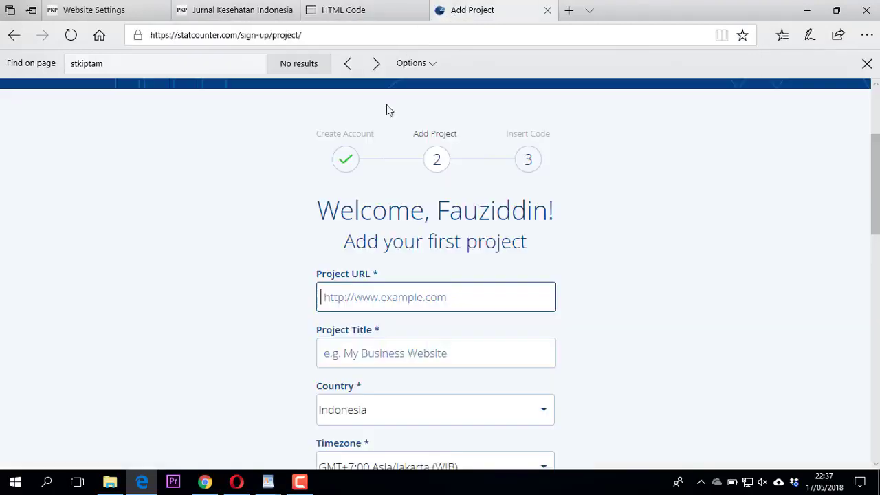
right_click(373, 297)
left_click(402, 358)
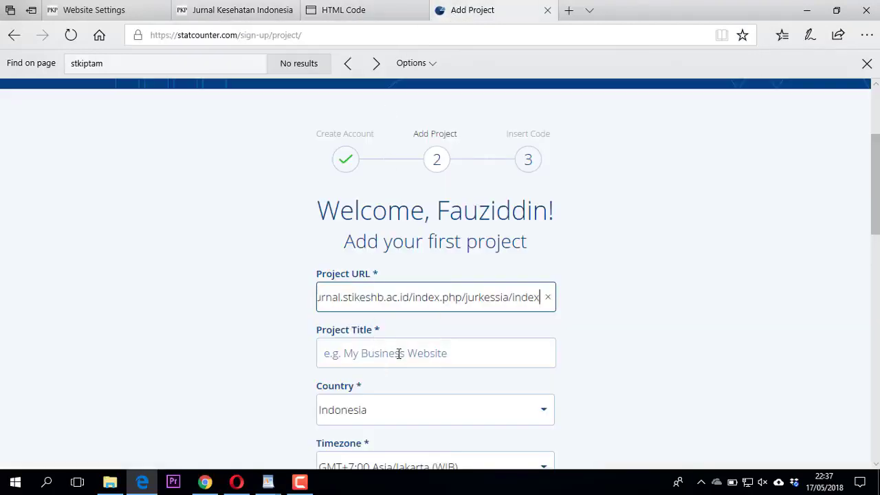
Title the project 'Jurnal Kes…', set Email Reports to None, choose StatCounter Button with public stats, and add it.
left_click(396, 351)
type("J")
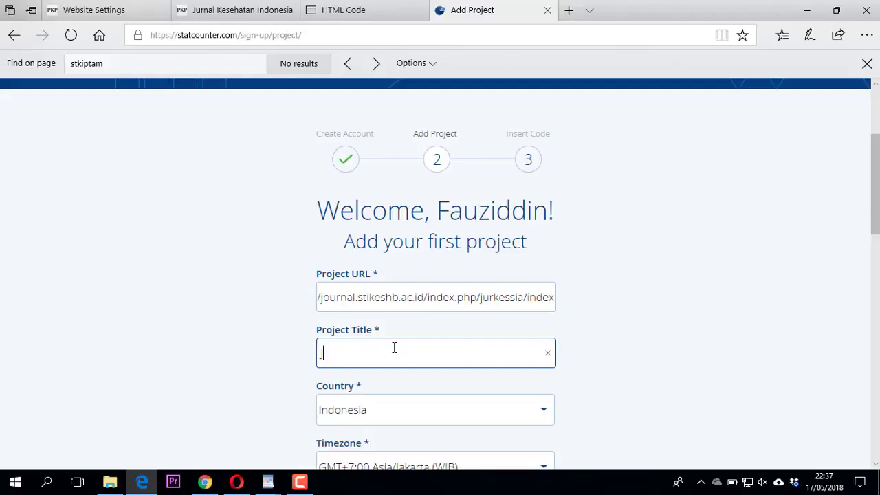
type("urnal Kesehatan Indonesia")
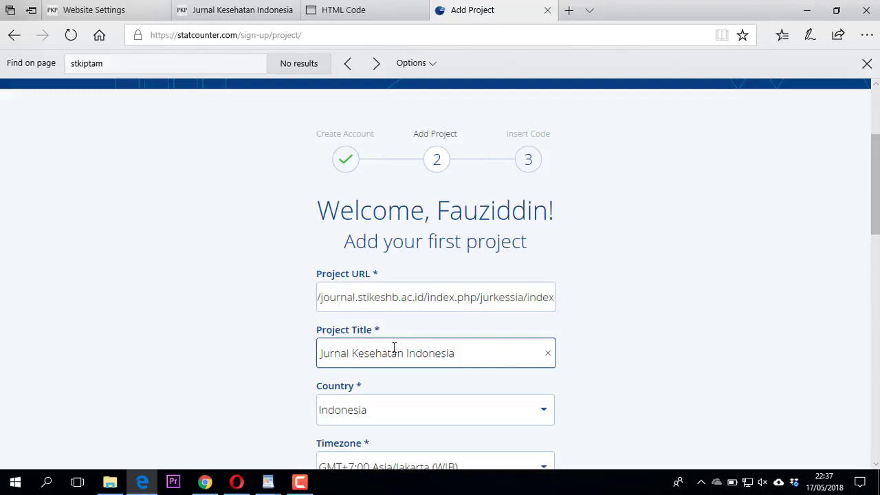
scroll(394, 350, "down", 3)
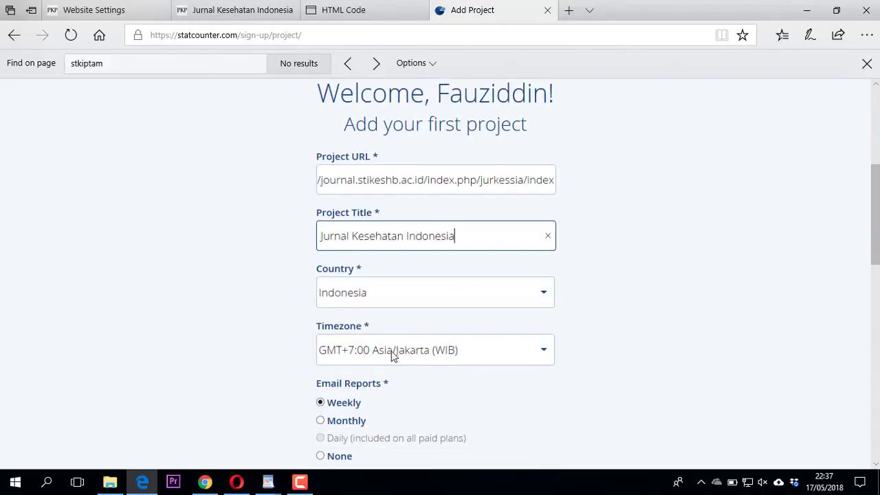
left_click(320, 339)
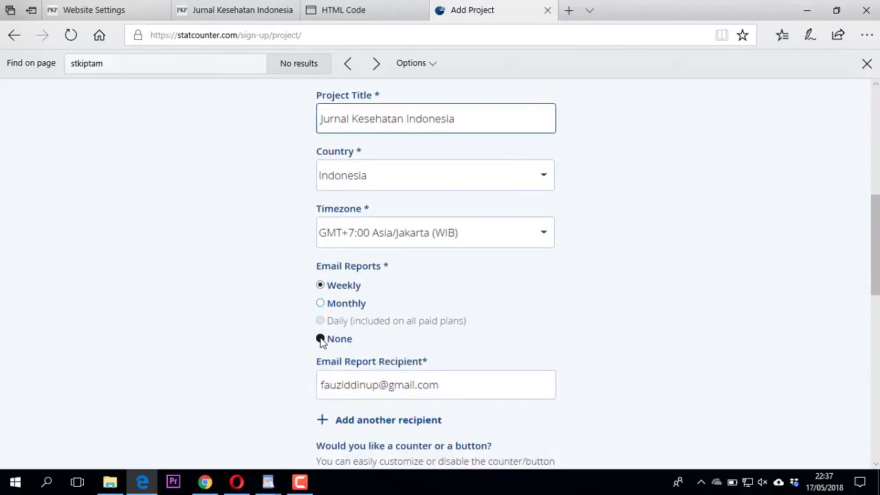
scroll(320, 340, "down", 2)
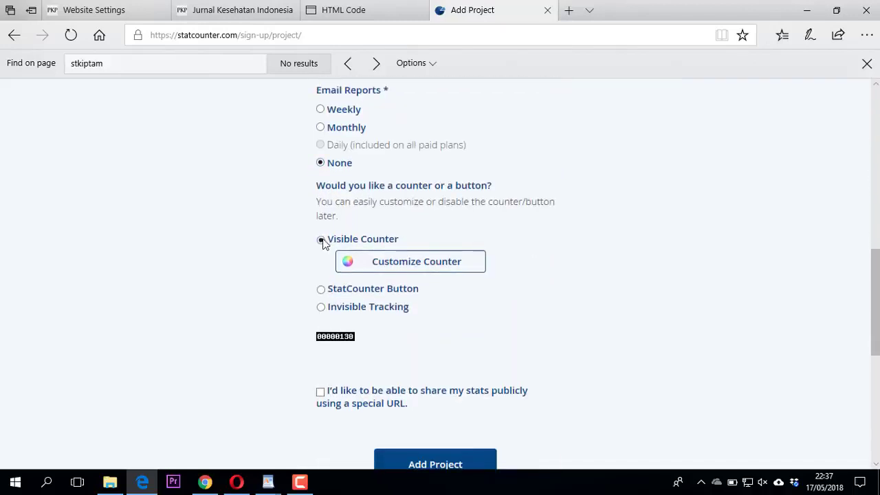
left_click(321, 291)
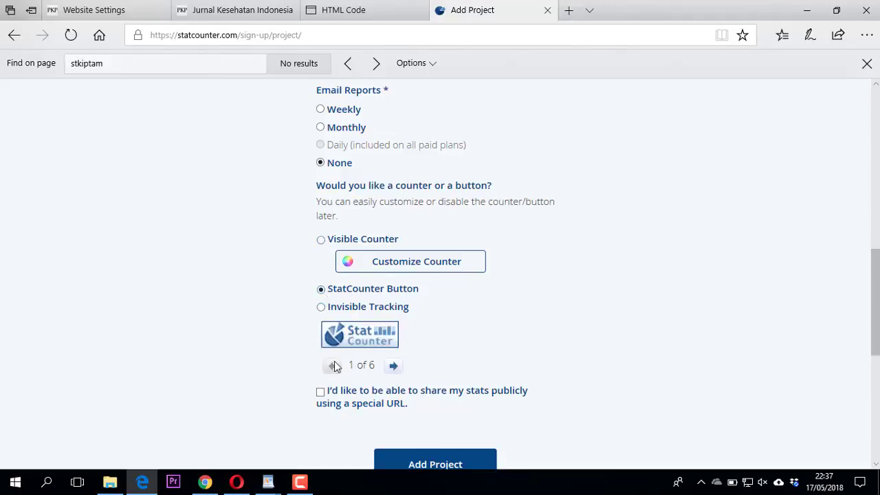
left_click(321, 395)
scroll(317, 357, "down", 2)
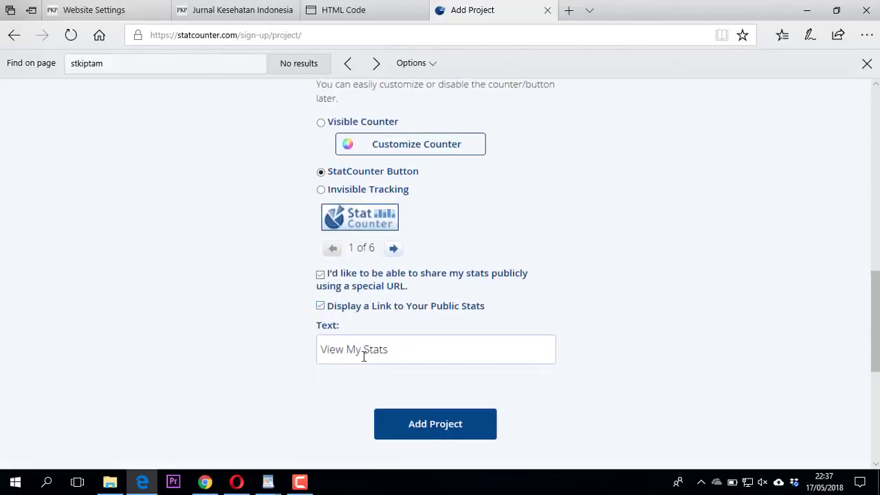
left_click(430, 432)
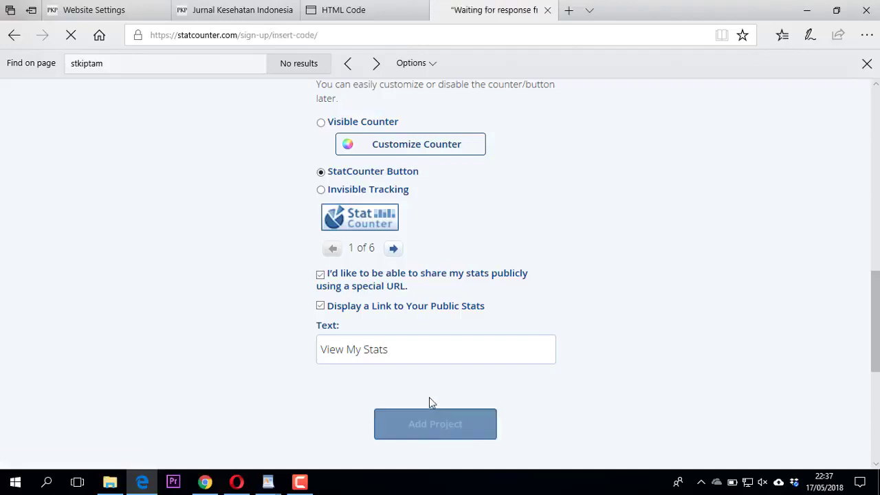
Open StatCounter's Default Installation Guide.
scroll(375, 275, "down", 2)
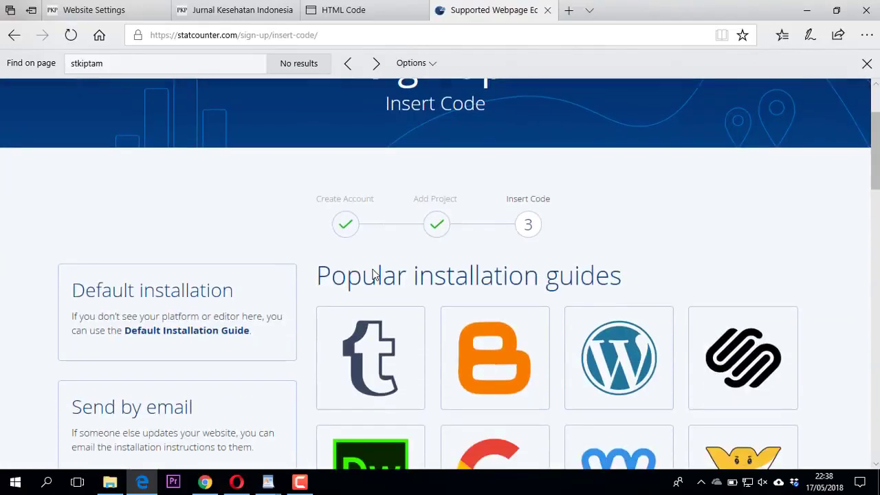
scroll(374, 275, "down", 2)
scroll(373, 271, "down", 2)
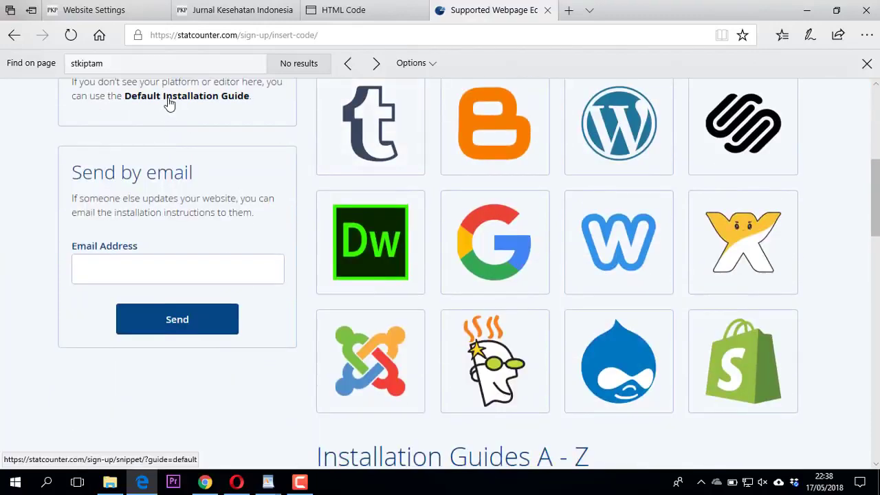
left_click(170, 103)
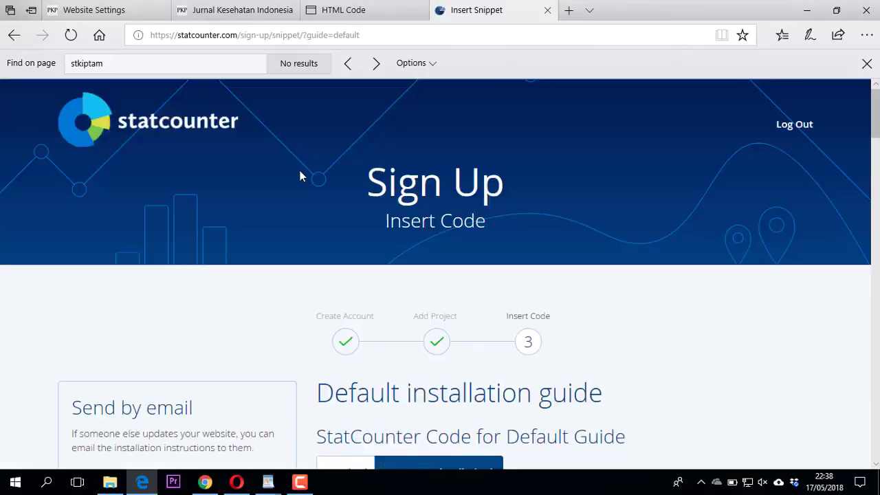
Copy the Non-JavaScript (limited) tracking snippet to the clipboard and return to OJS Website Settings.
scroll(303, 177, "down", 4)
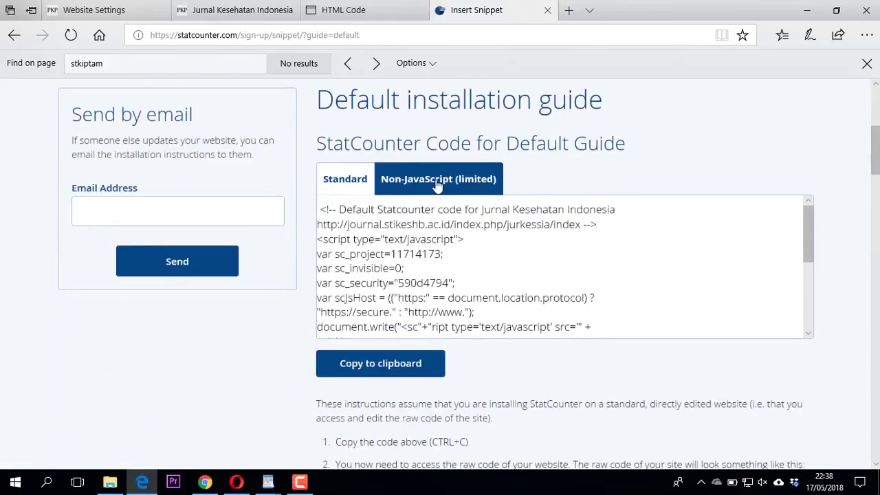
left_click(437, 184)
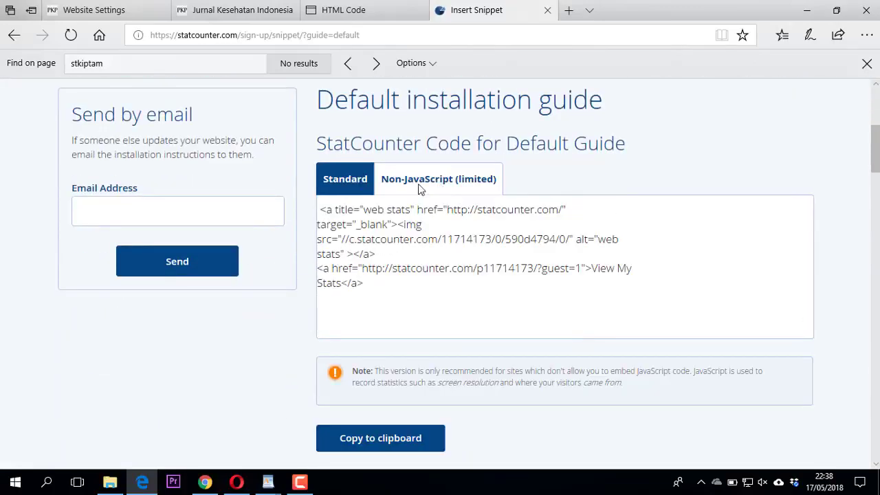
left_click(322, 210)
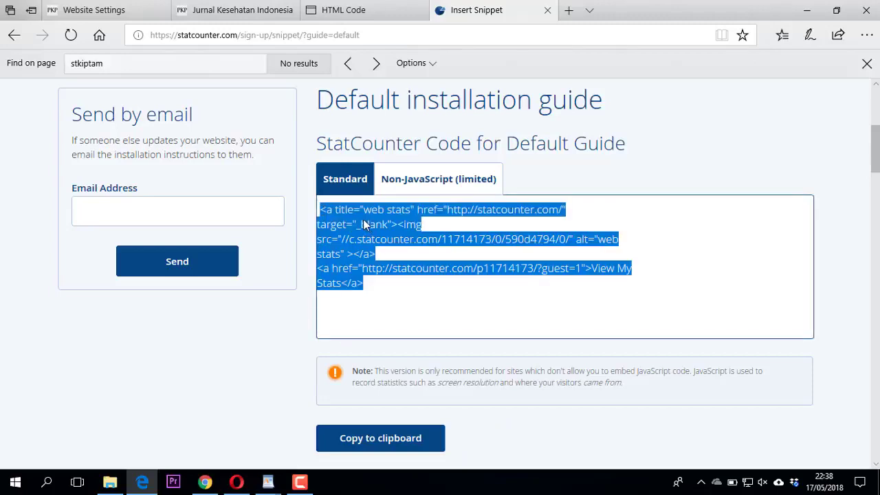
left_click(373, 436)
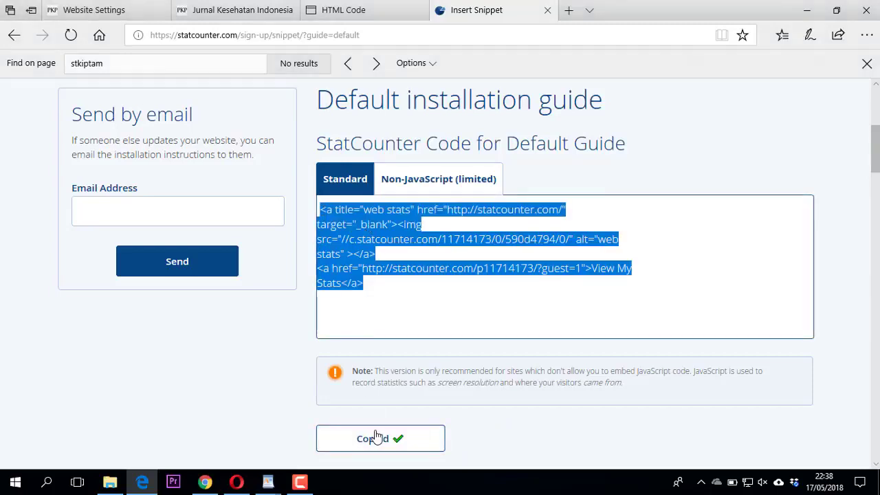
left_click(141, 9)
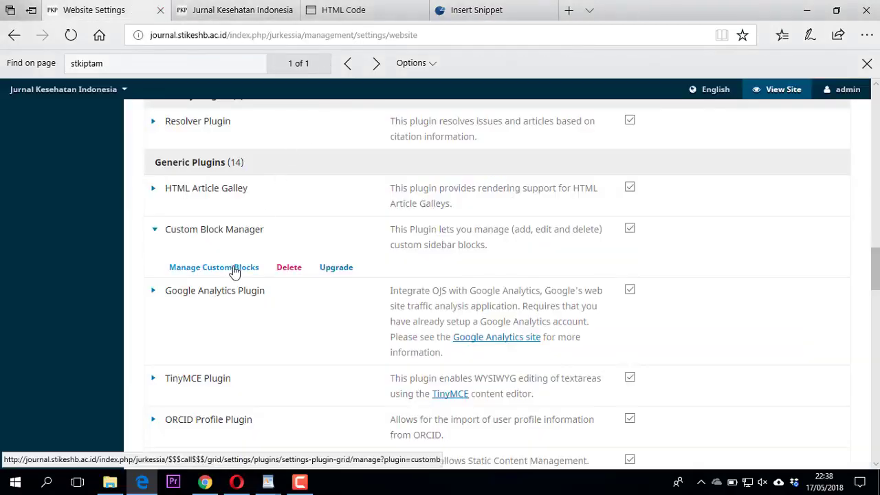
Open the 'visitors' custom block for editing from the Custom Block Manager.
left_click(234, 269)
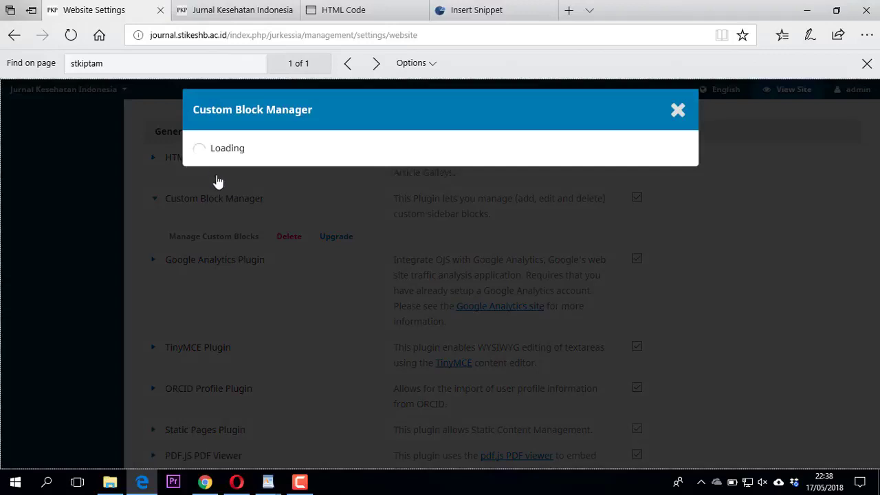
left_click(202, 211)
left_click(225, 234)
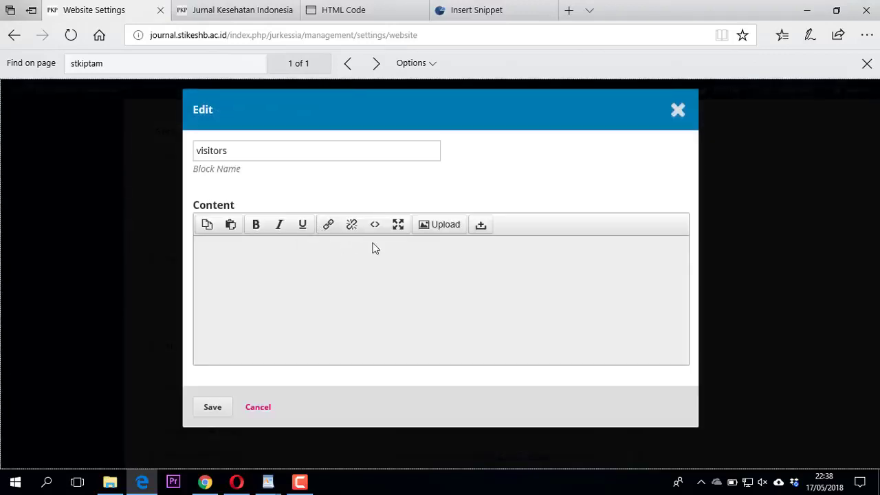
Paste the StatCounter snippet below the Flag Counter code in the block's HTML source.
left_click(374, 225)
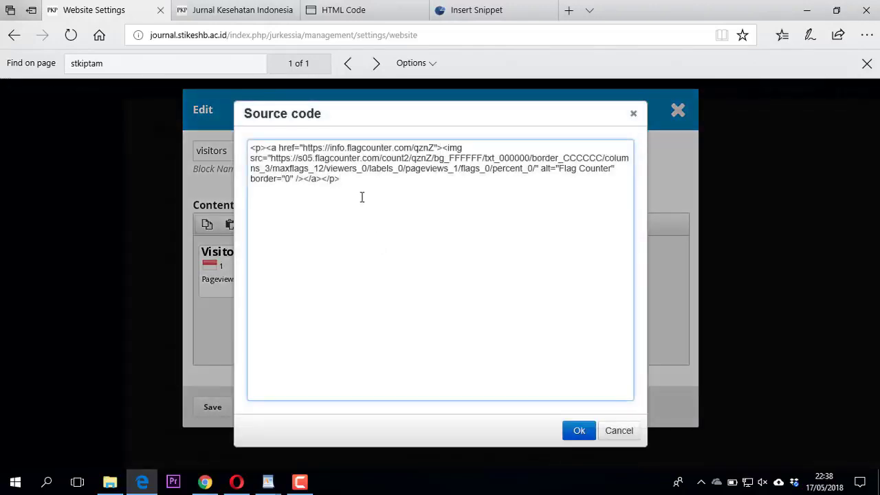
key("ctrl+v")
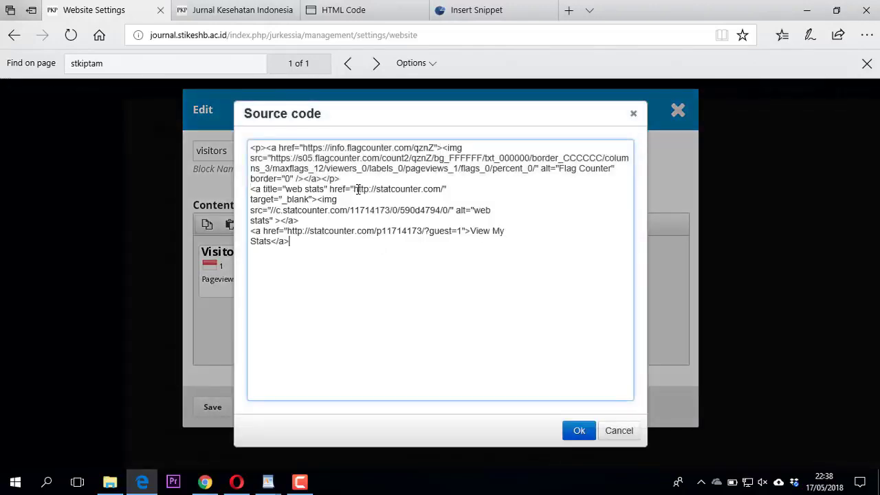
left_click(578, 431)
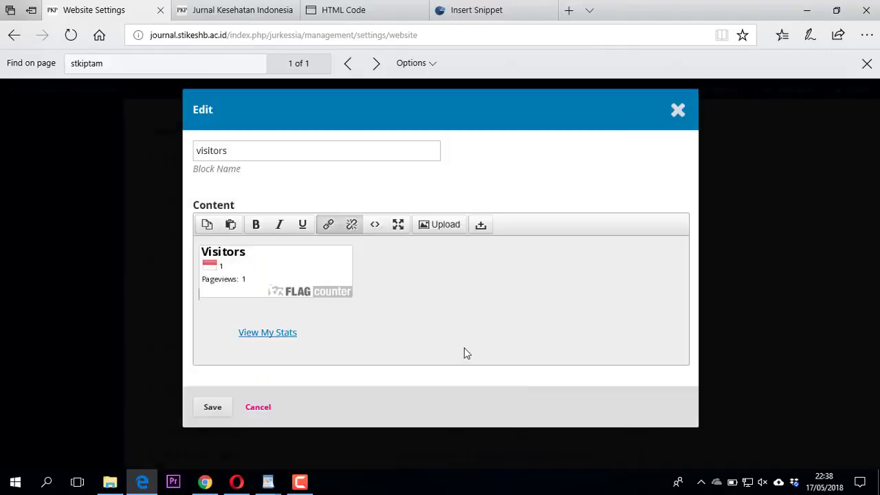